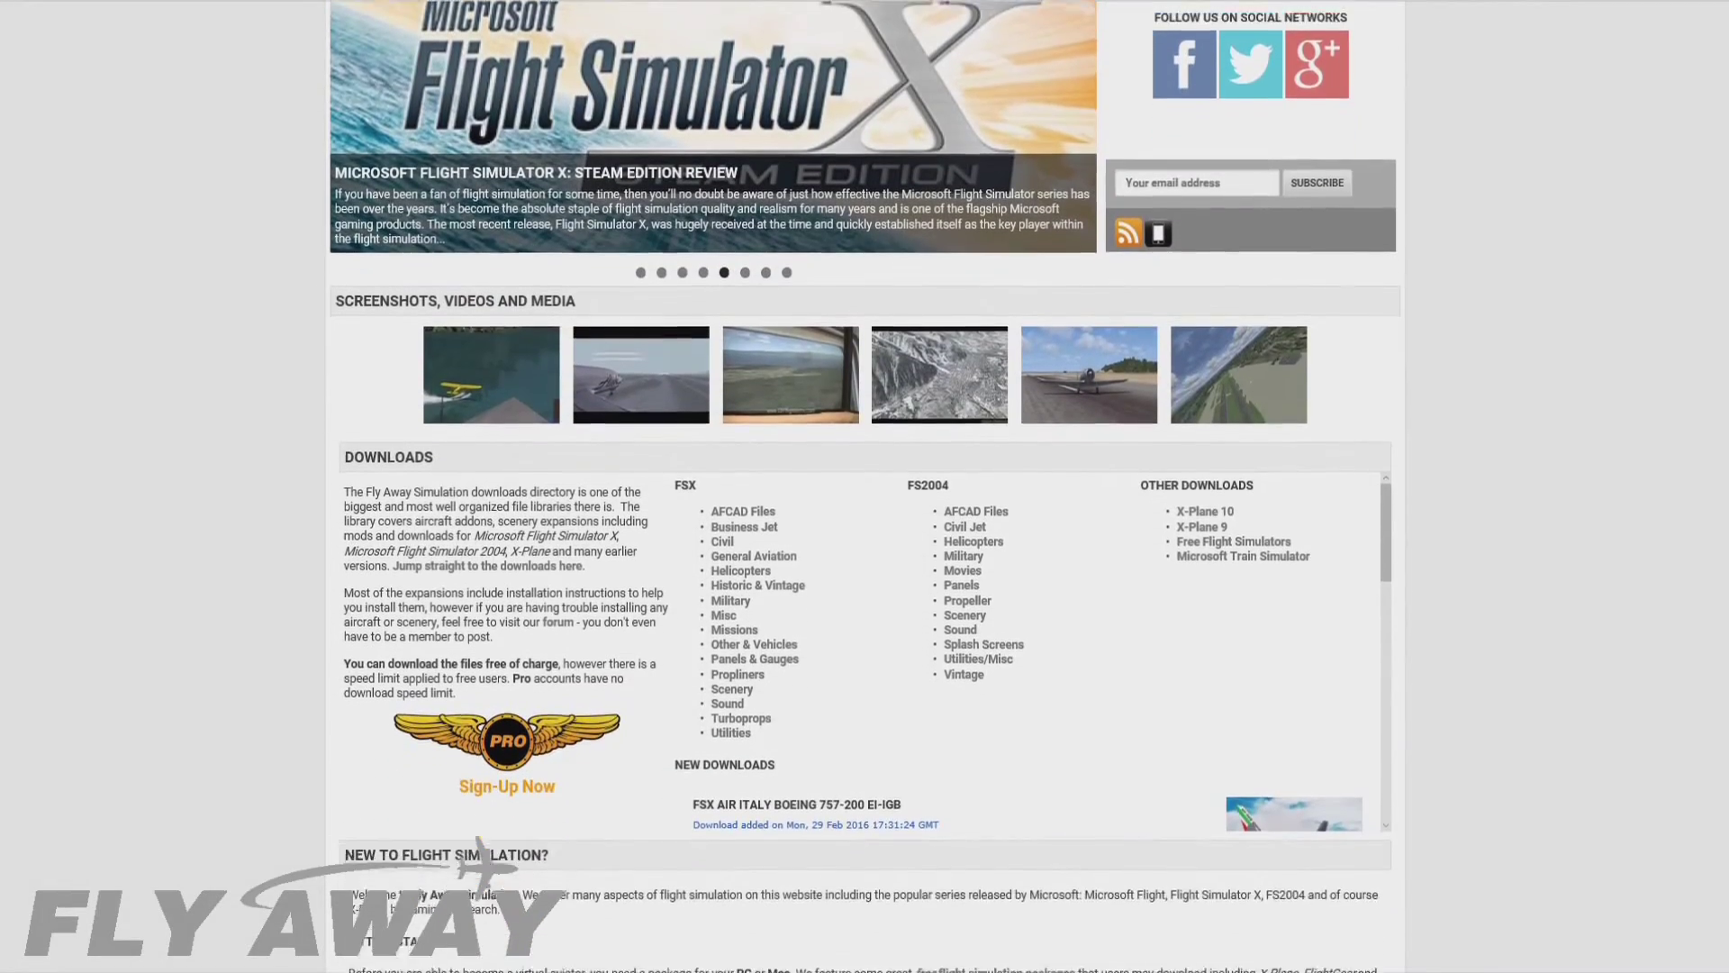
pyautogui.scroll(-5, 865, 486)
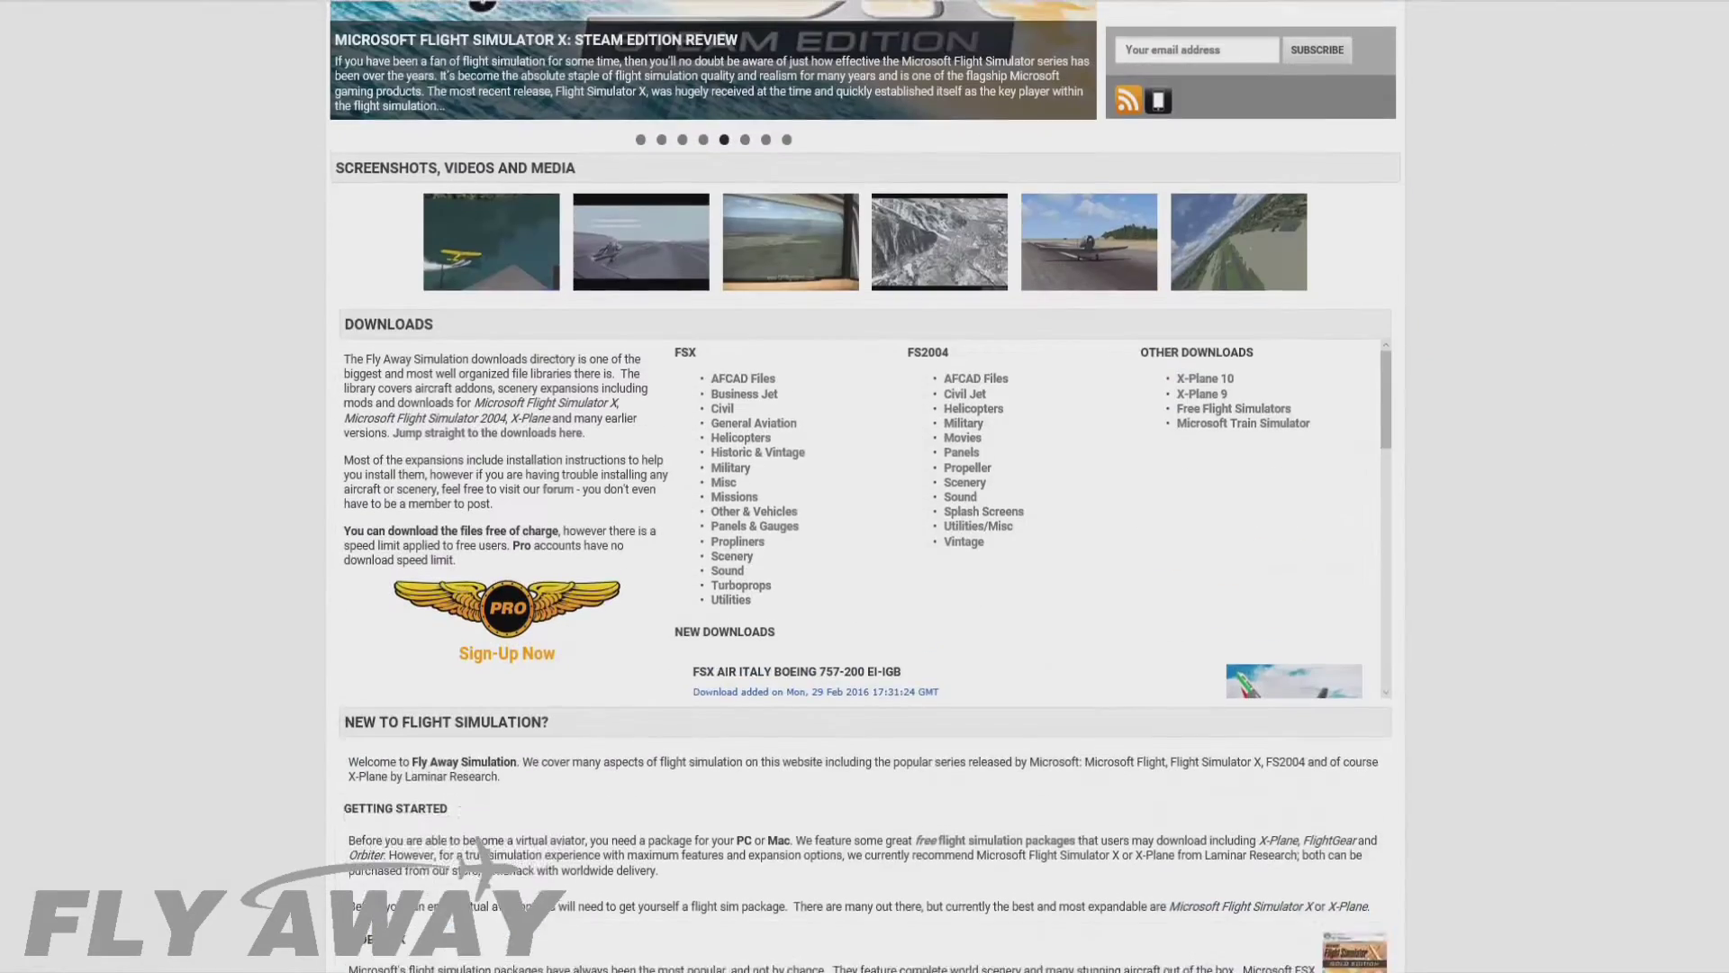
# - Scroll the Free Flight screen to reach the Current Time and Season options
pyautogui.scroll(4, 864, 487)
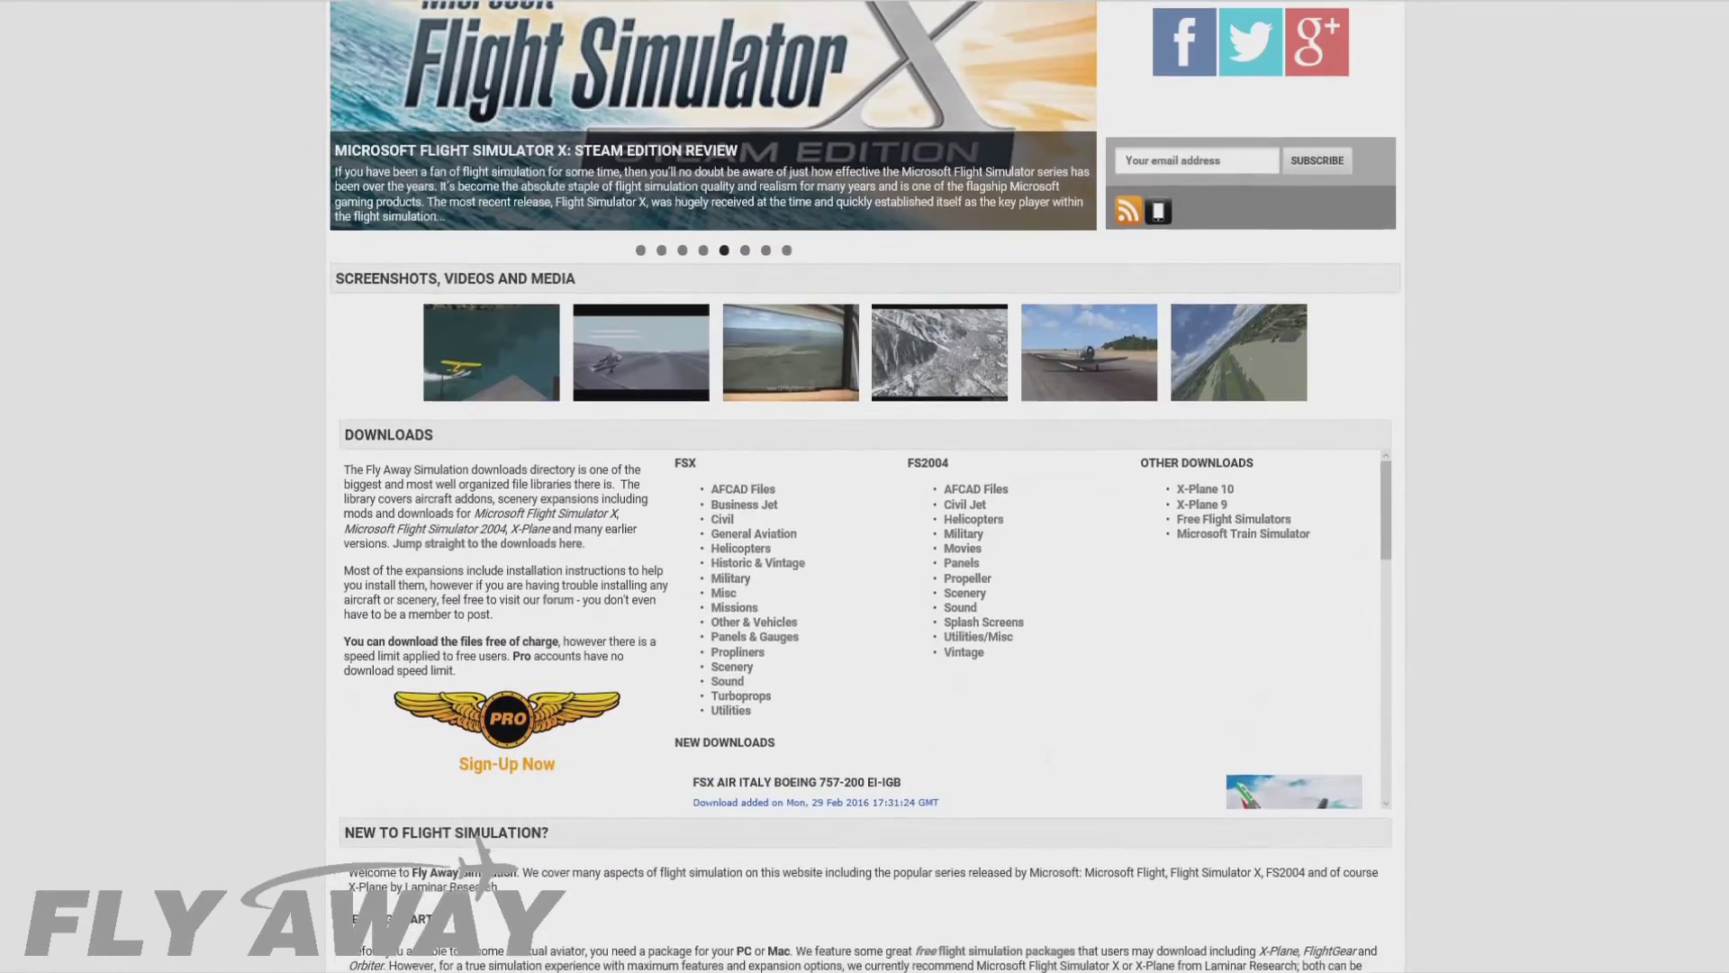
pyautogui.scroll(3, 864, 486)
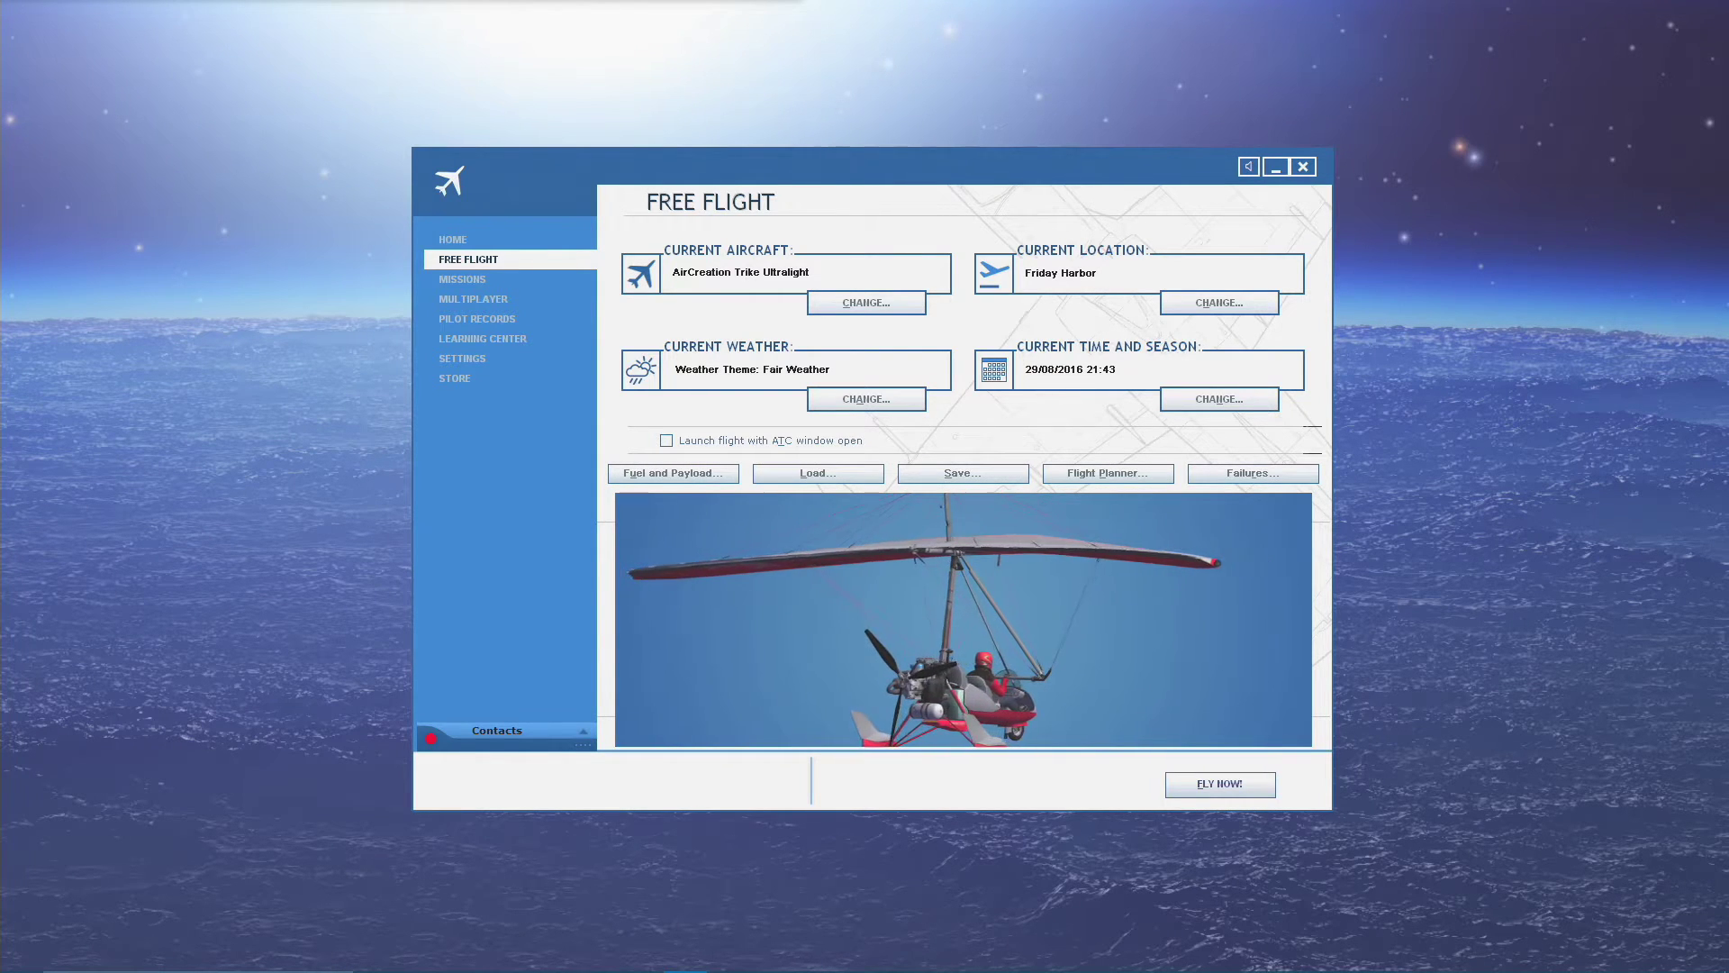
# - Preview Dusk, Day and Dawn with the flat icons, then set the time of day to Night
pyautogui.click(594, 328)
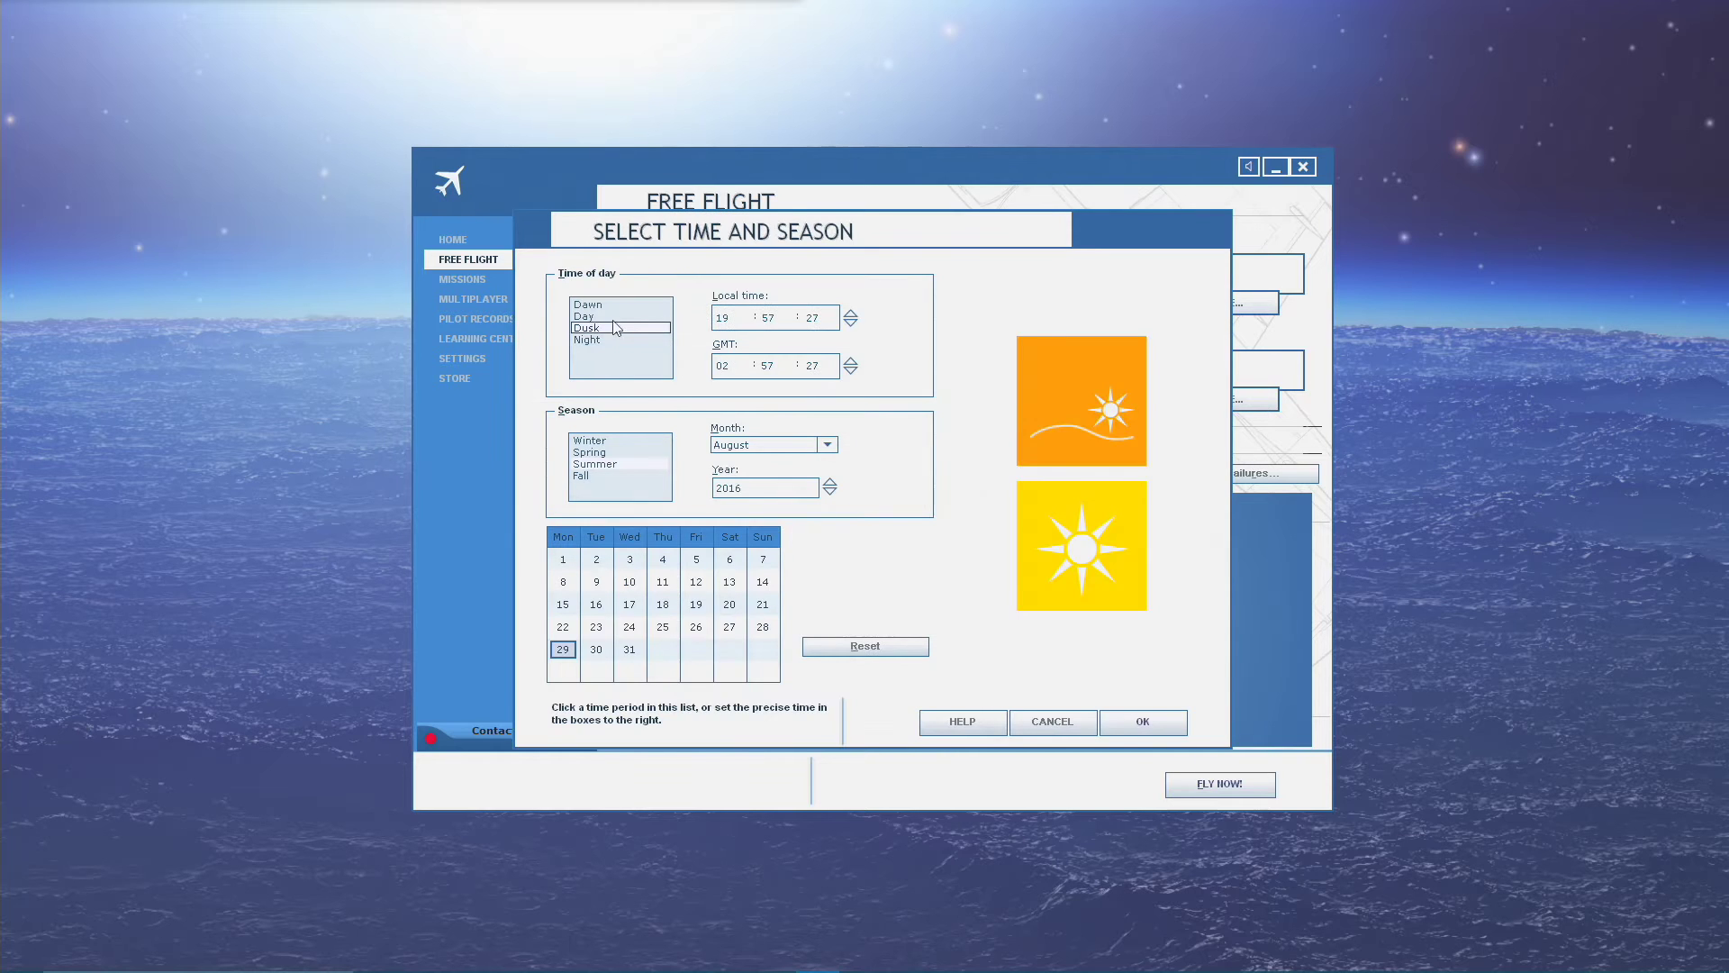
pyautogui.click(607, 316)
pyautogui.click(614, 305)
pyautogui.click(615, 316)
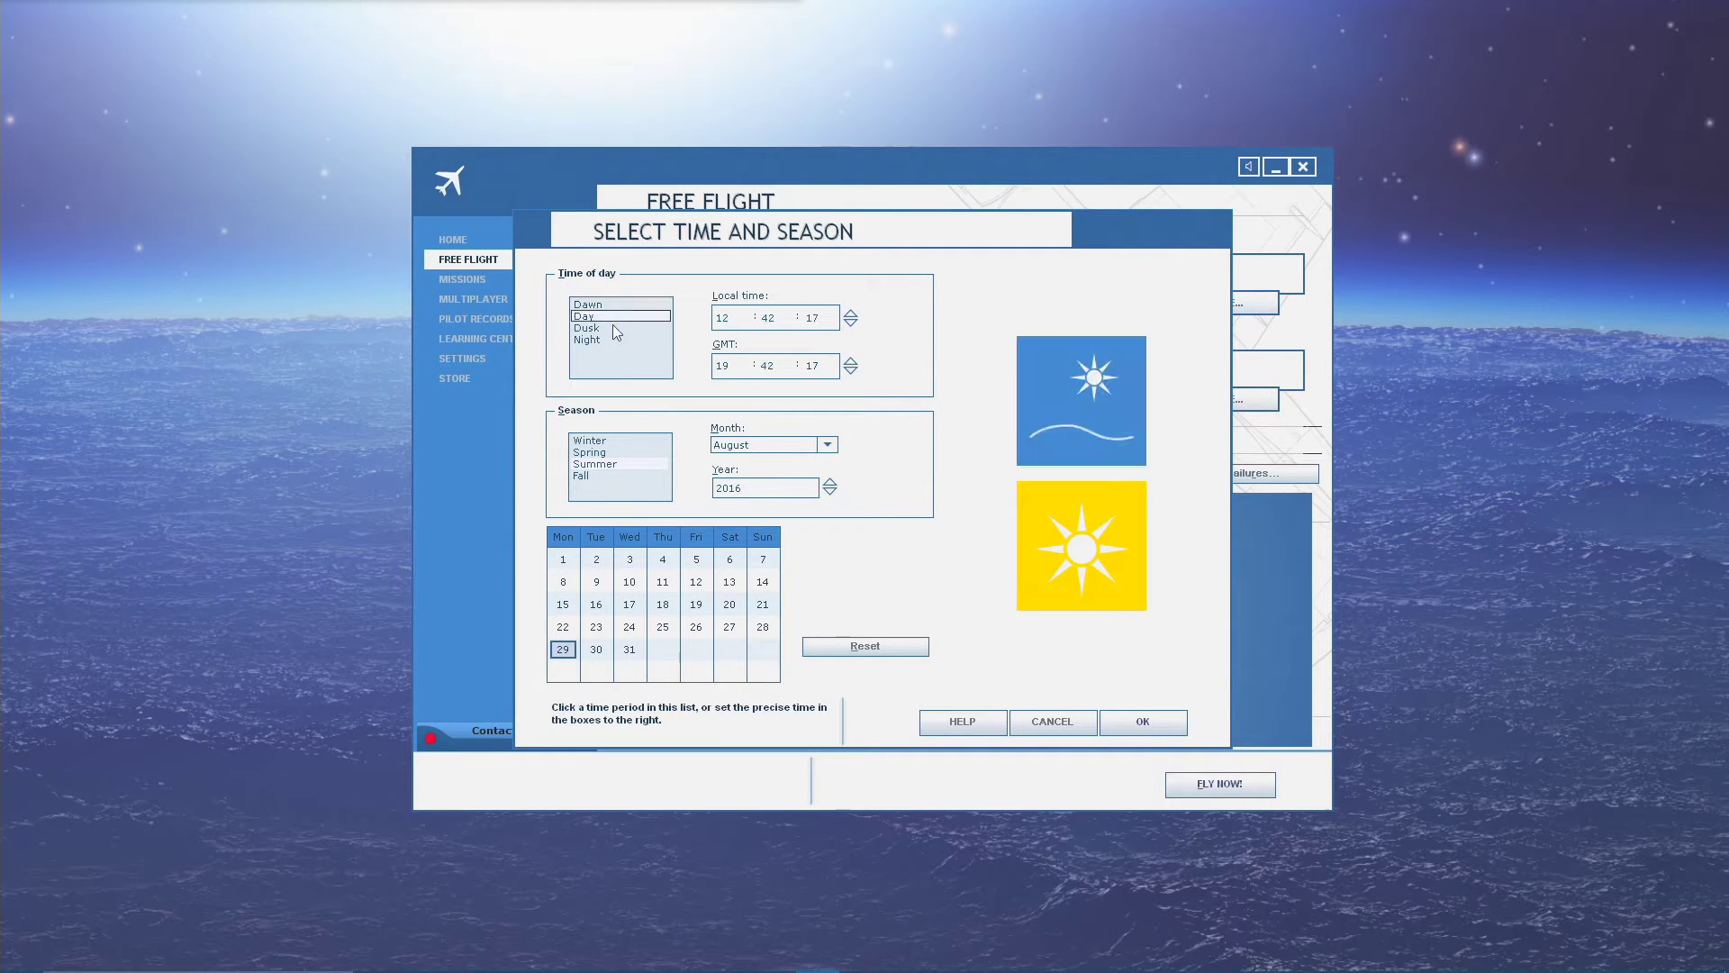
pyautogui.click(618, 328)
pyautogui.click(619, 340)
# - Preview the Winter, Spring, Summer and Fall seasons
pyautogui.click(627, 441)
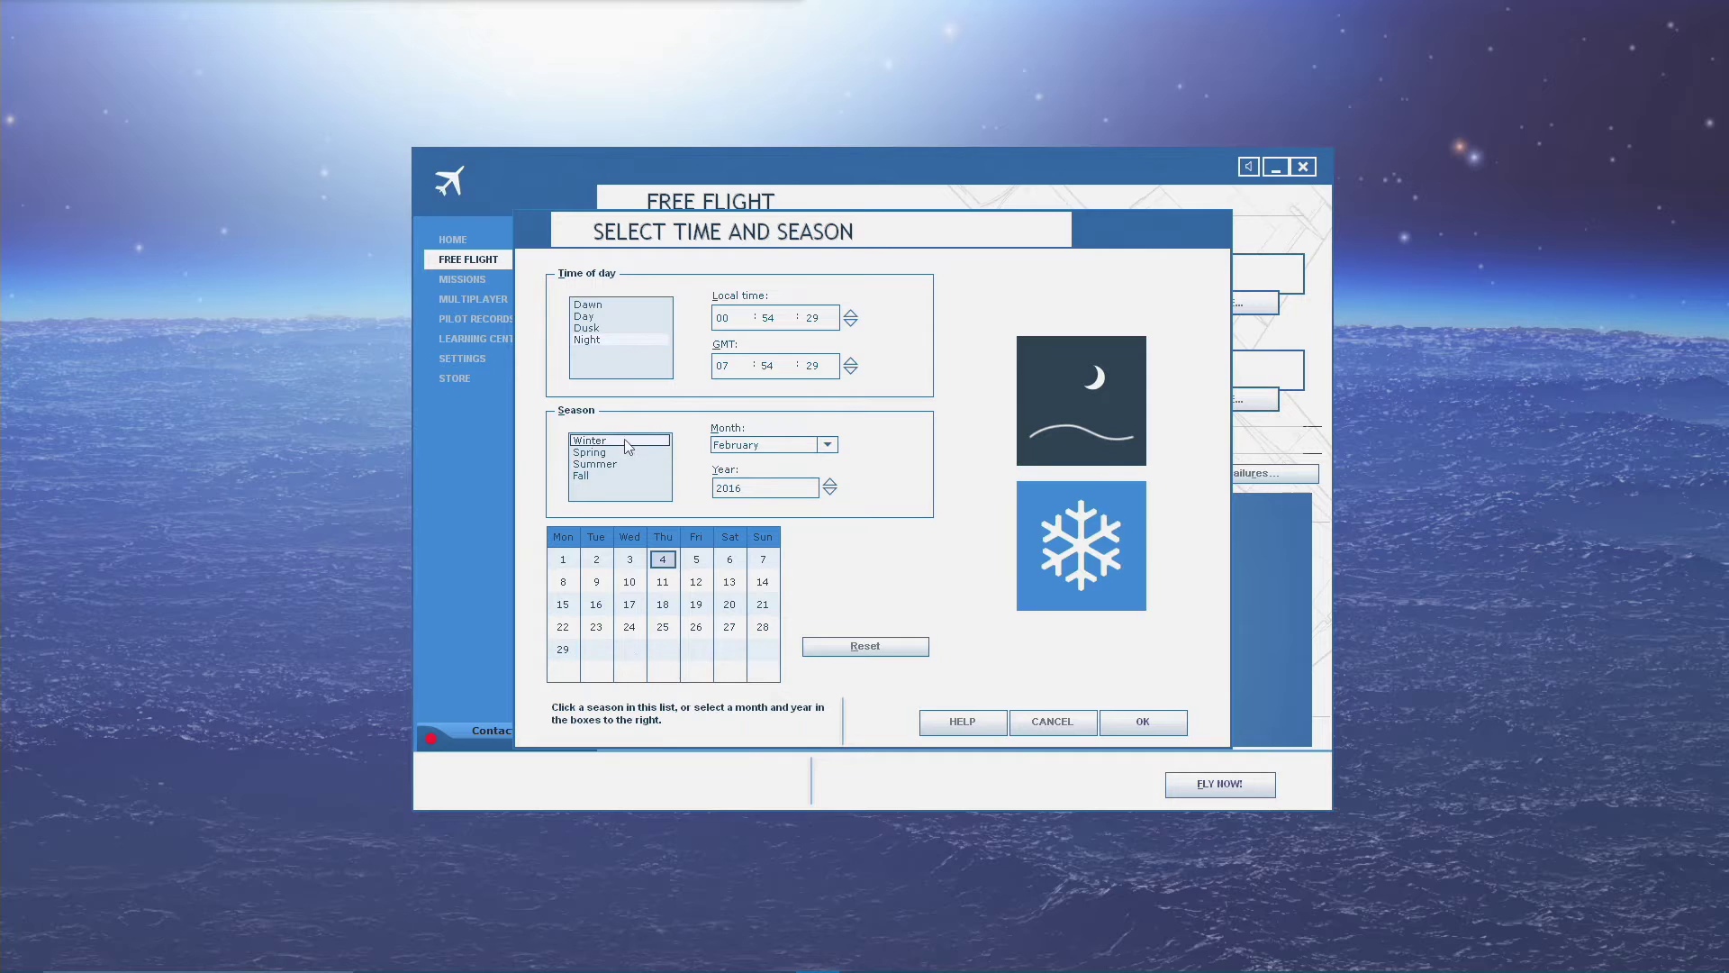
pyautogui.click(625, 453)
pyautogui.click(625, 465)
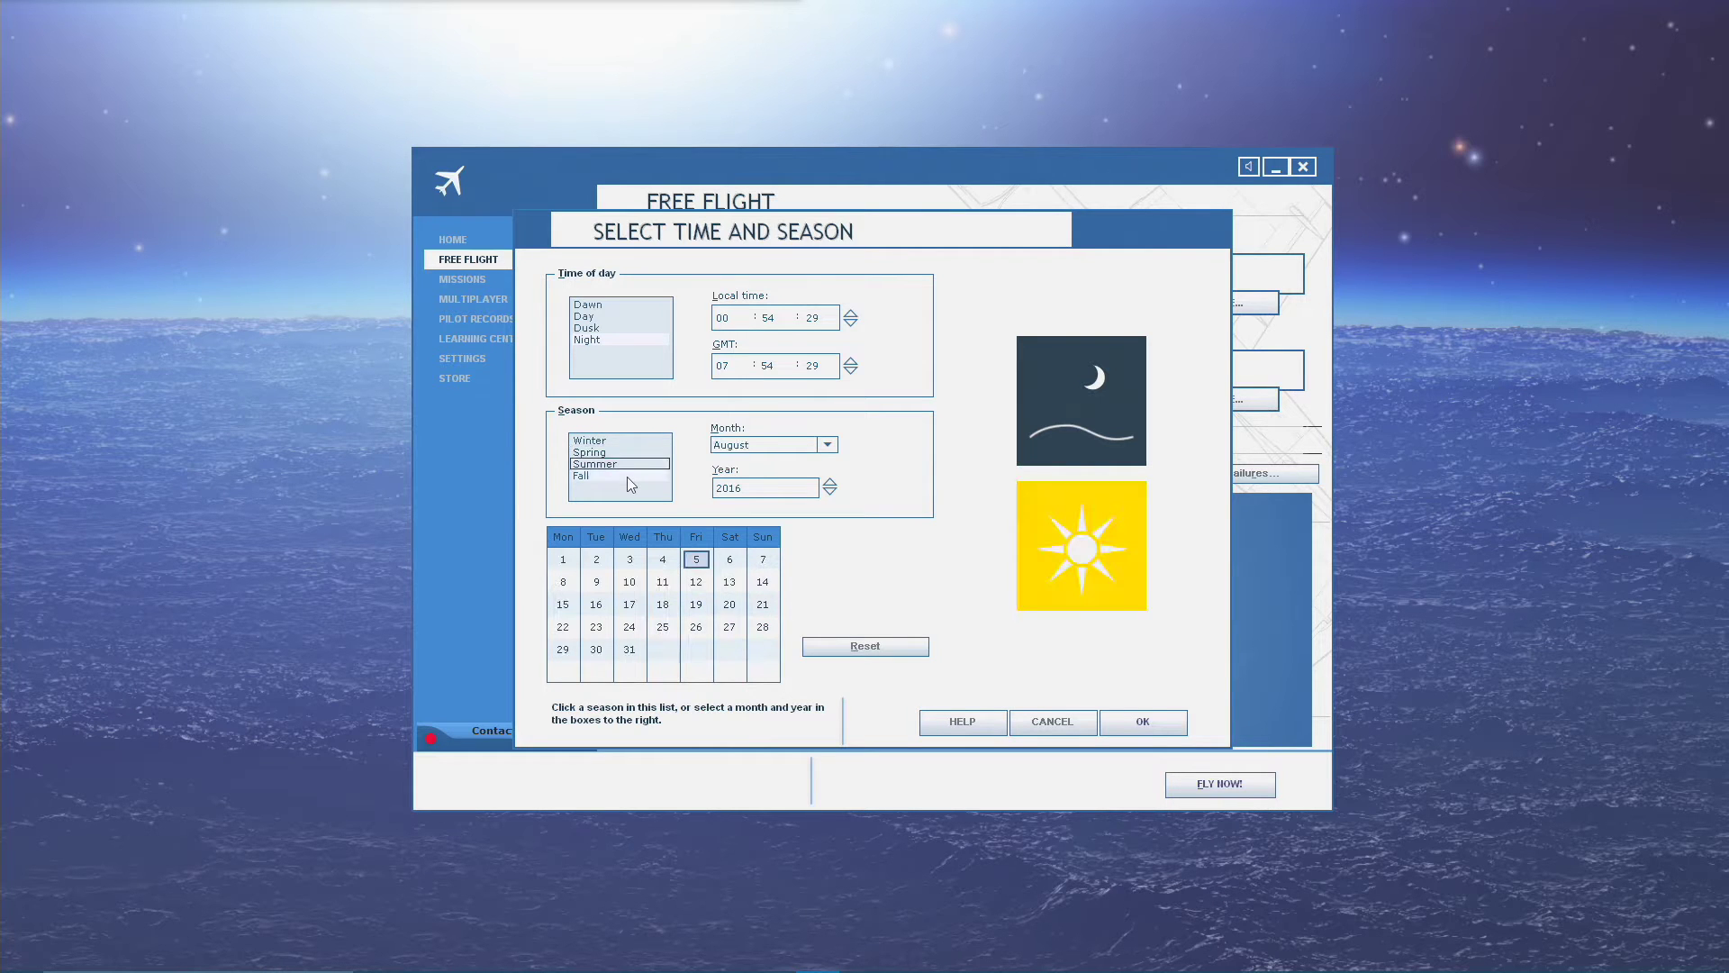
pyautogui.click(627, 477)
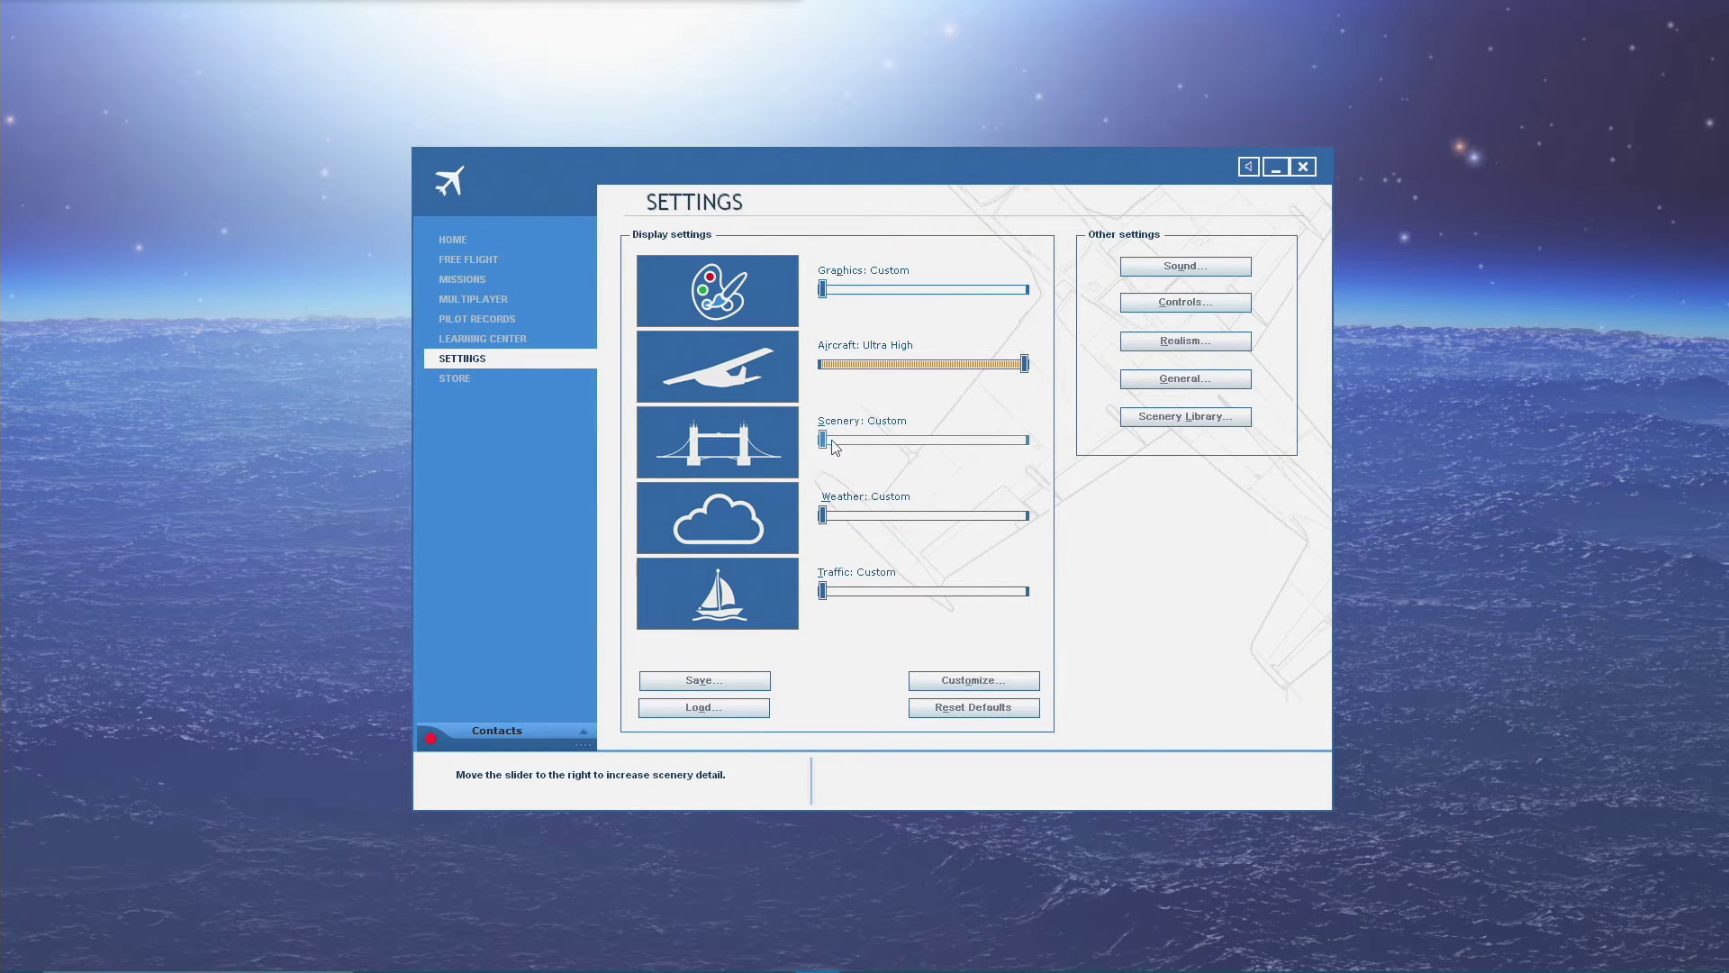
# - Raise Scenery and Traffic detail to Ultra High, then preview the Dusk time of day
pyautogui.click(1012, 441)
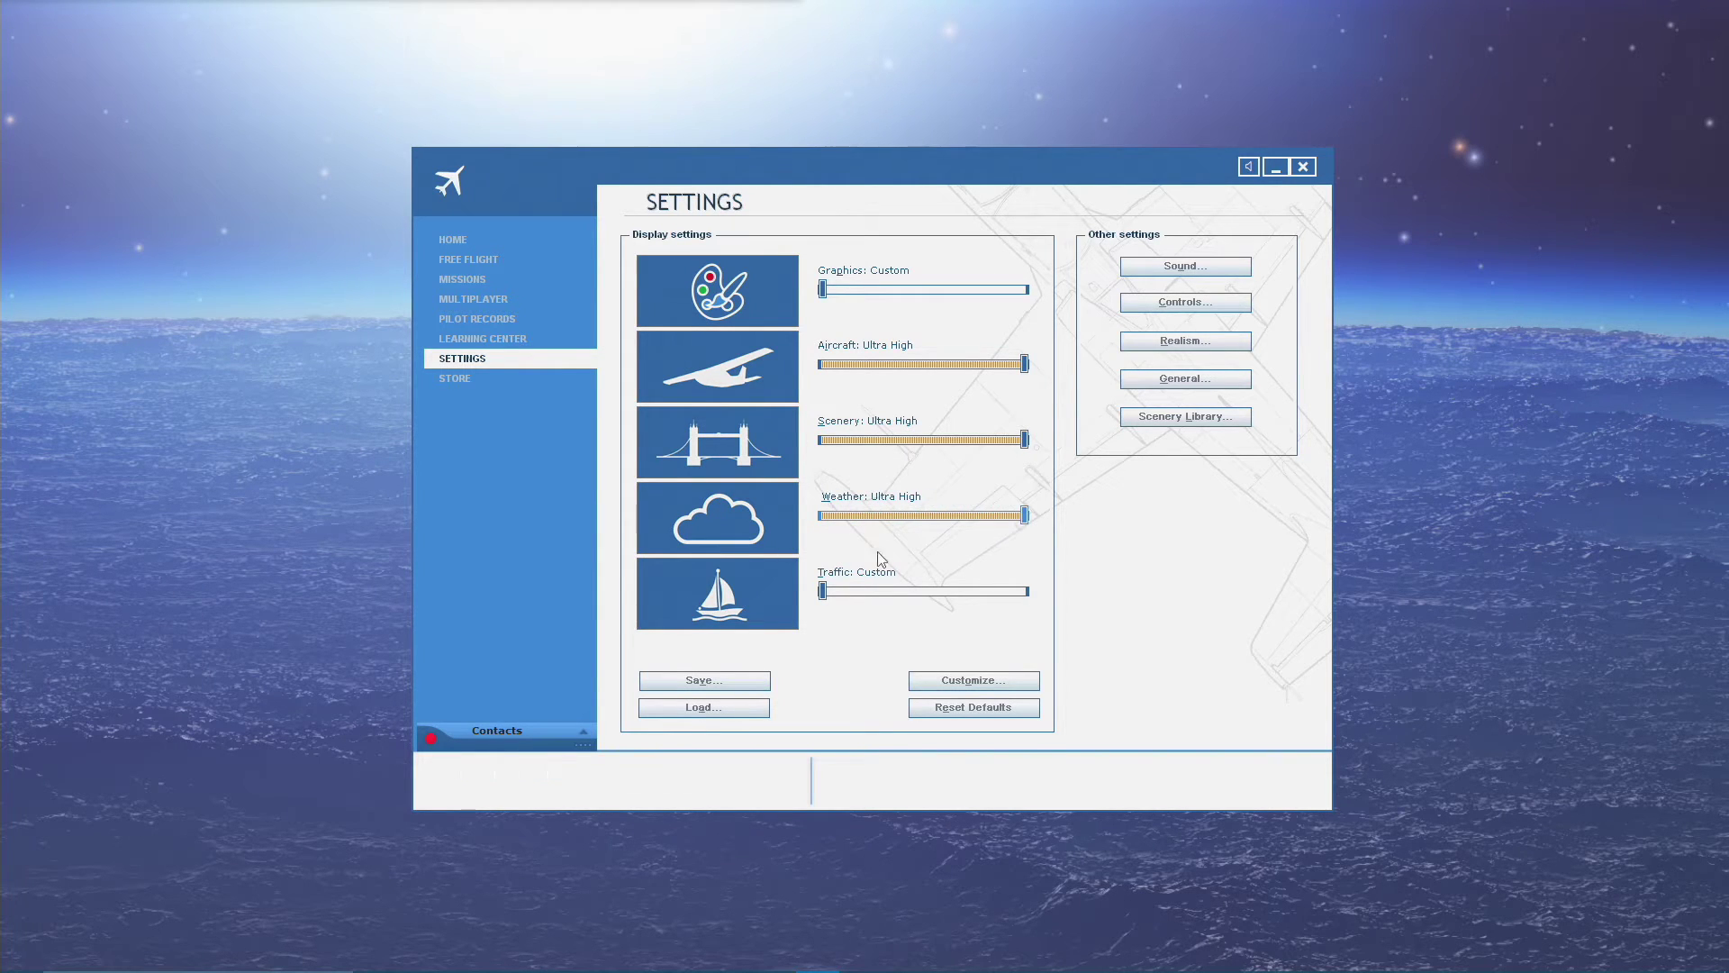
pyautogui.moveTo(824, 592); pyautogui.dragTo(888, 600)
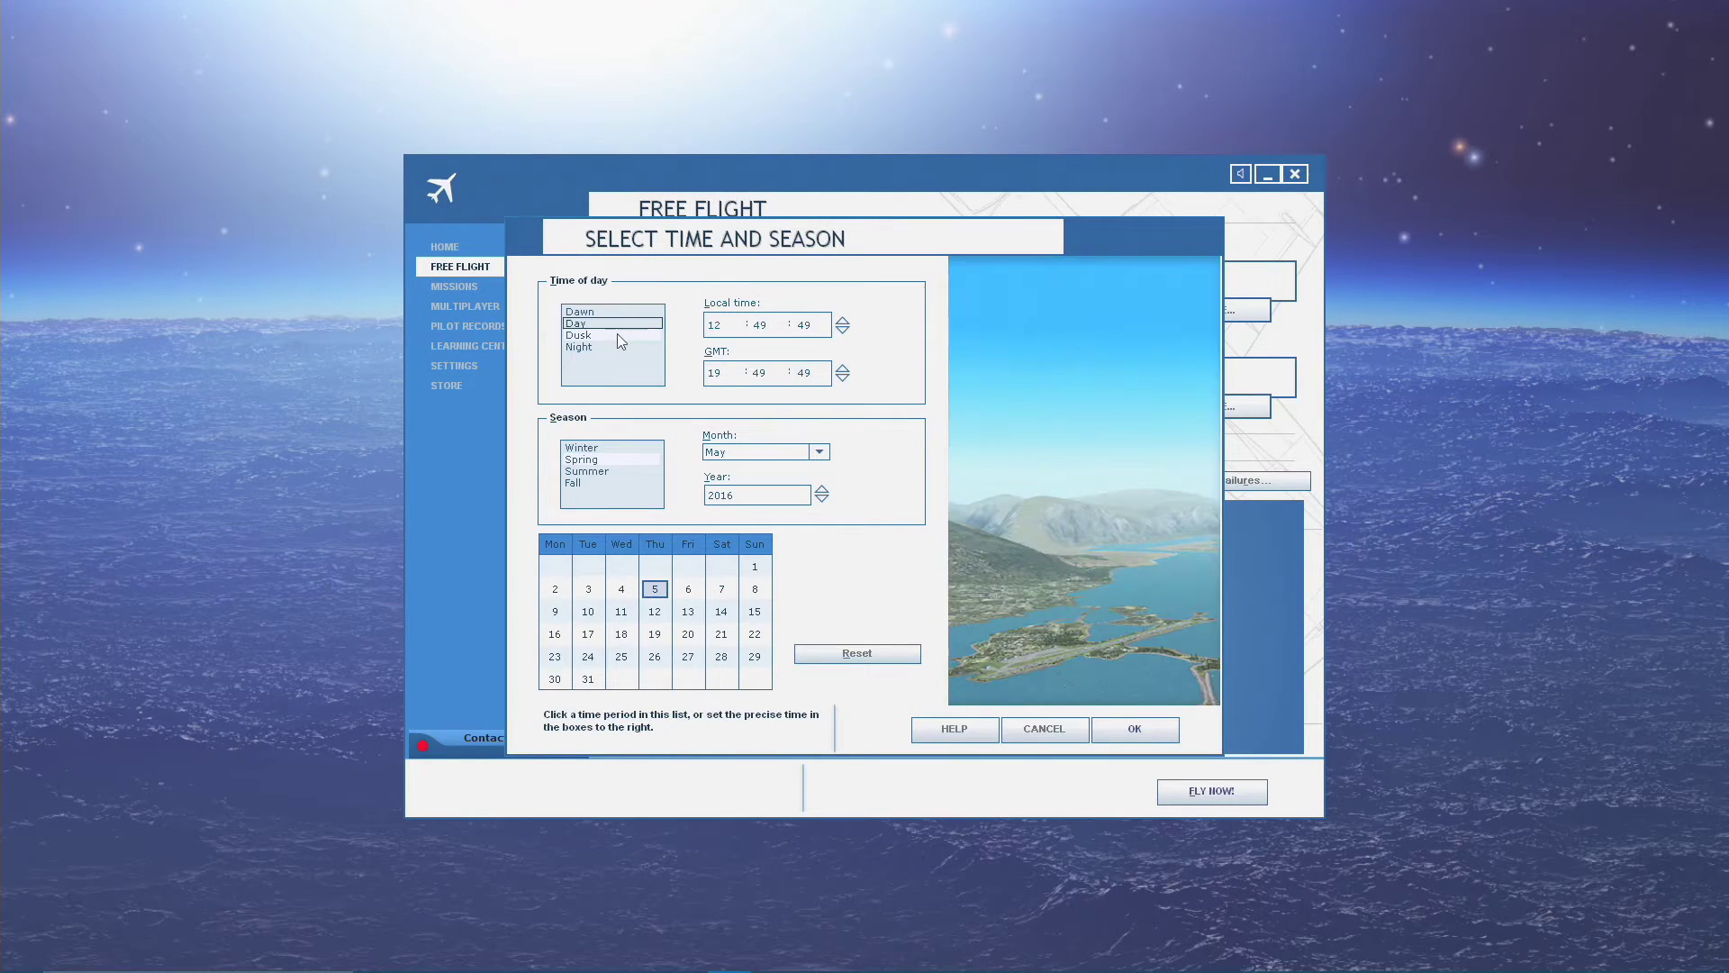
pyautogui.click(618, 334)
# - Set Night, preview Winter and Spring, and drag Scenery detail to Ultra High
pyautogui.click(618, 346)
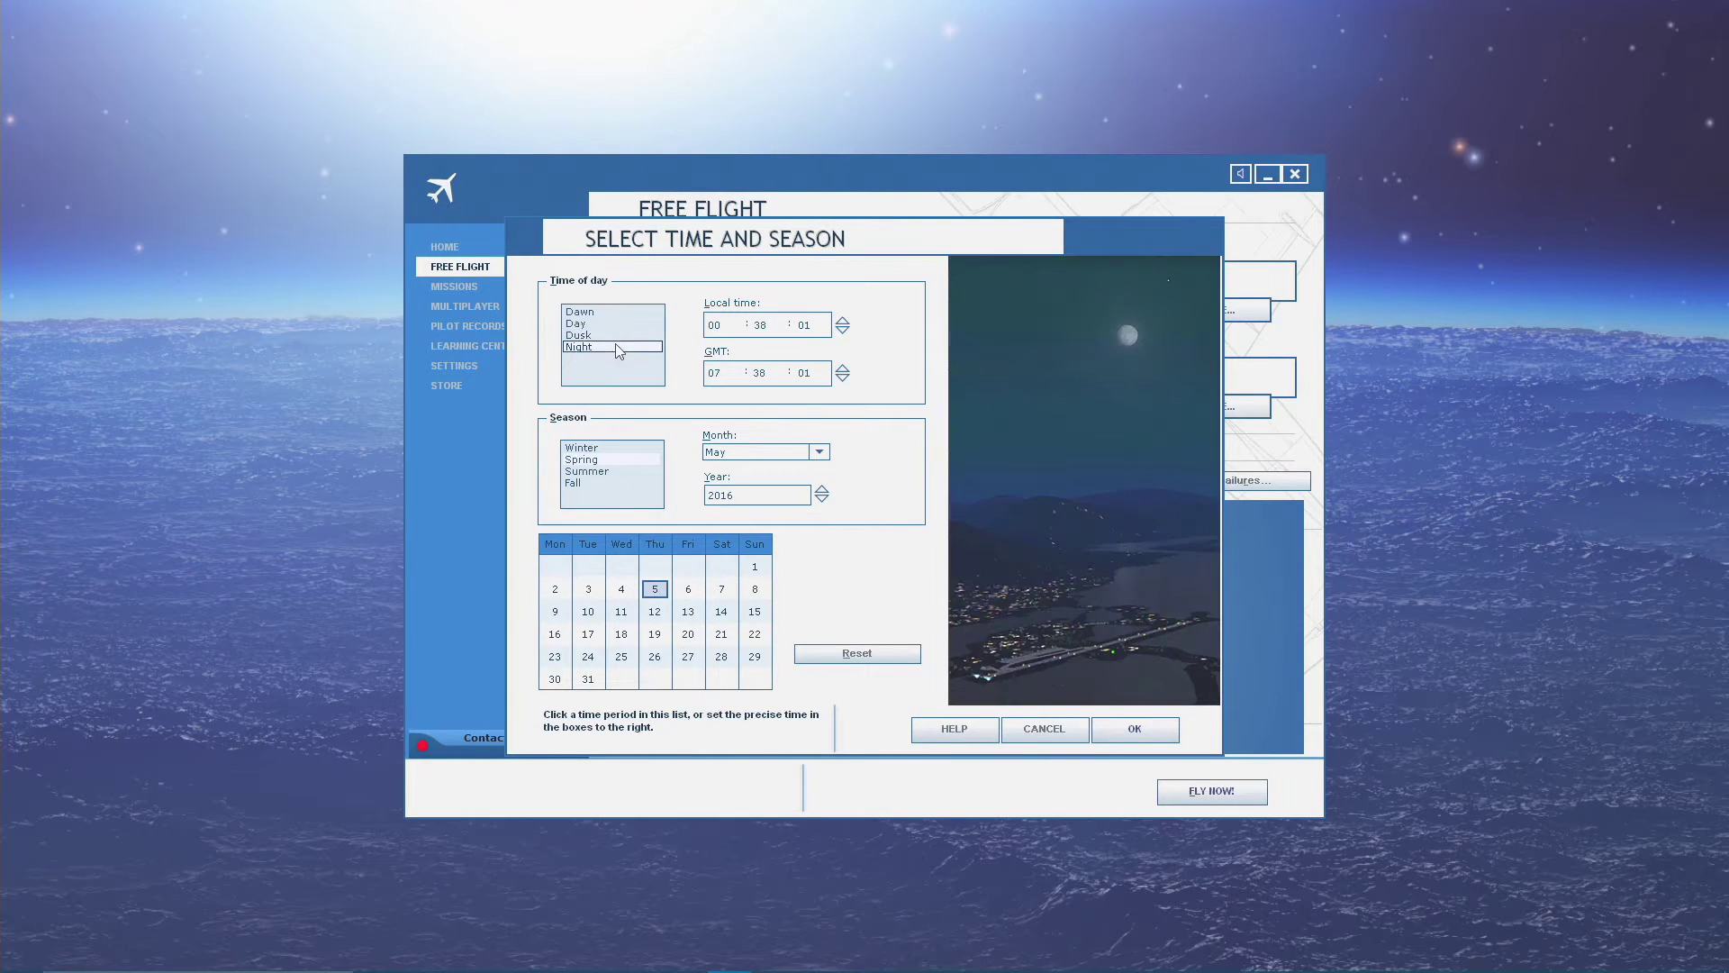
pyautogui.click(605, 448)
pyautogui.click(605, 460)
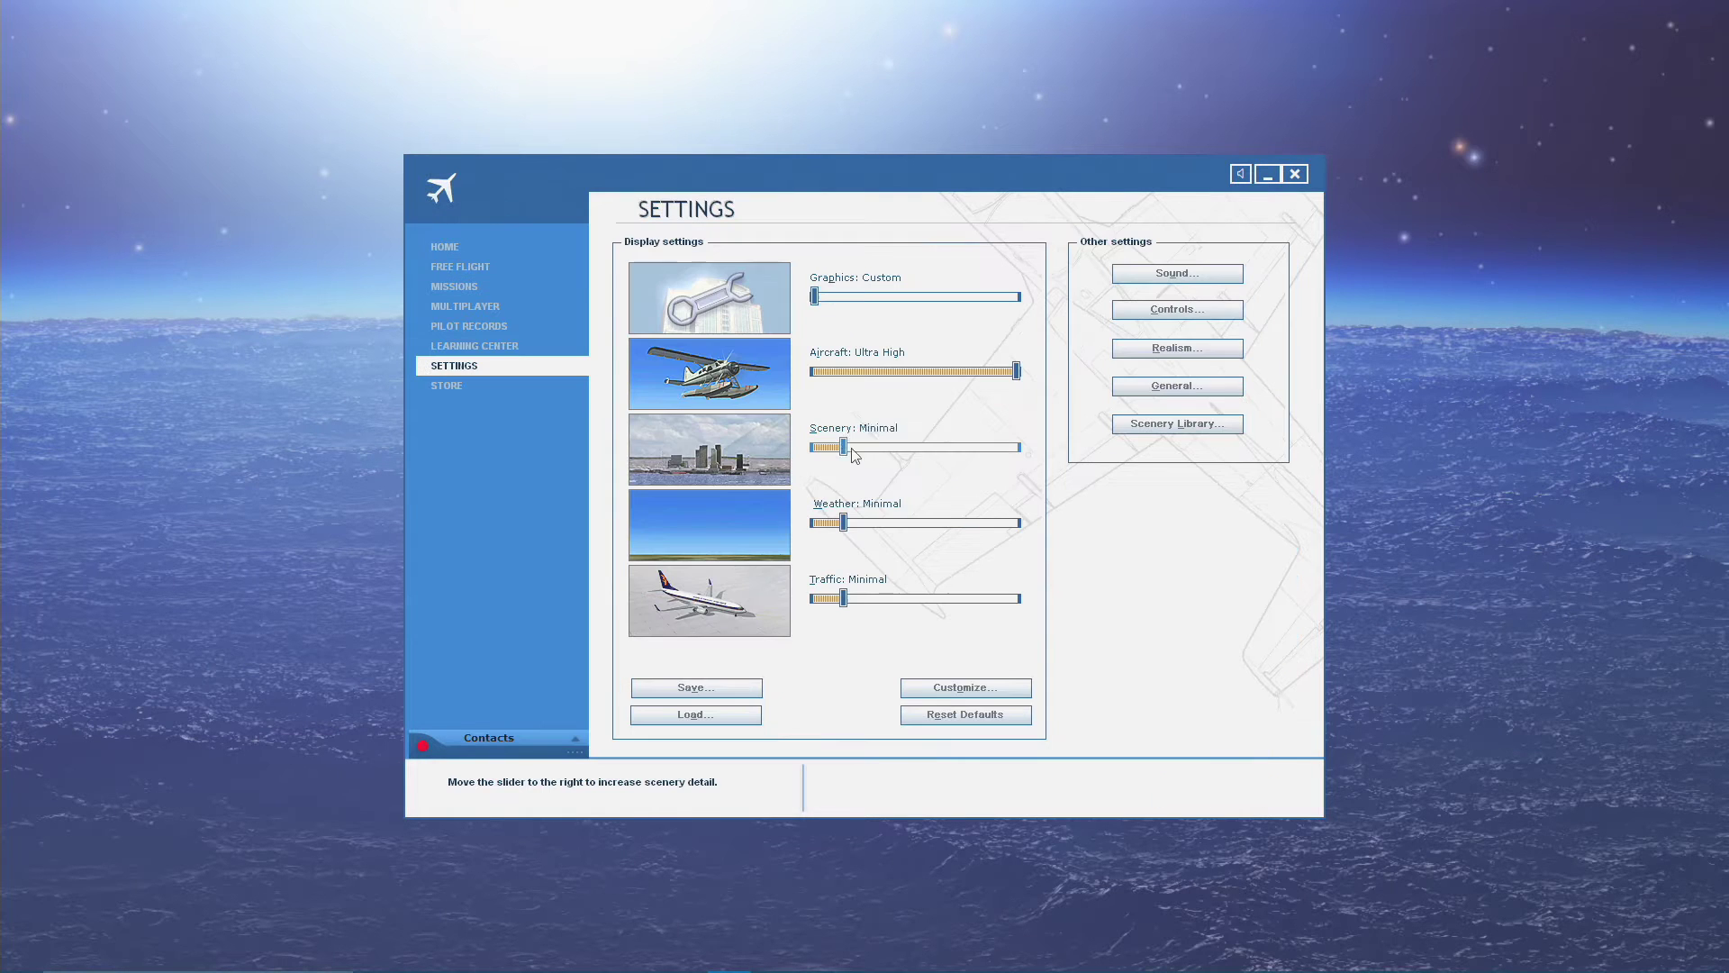
pyautogui.moveTo(847, 448); pyautogui.dragTo(1018, 455)
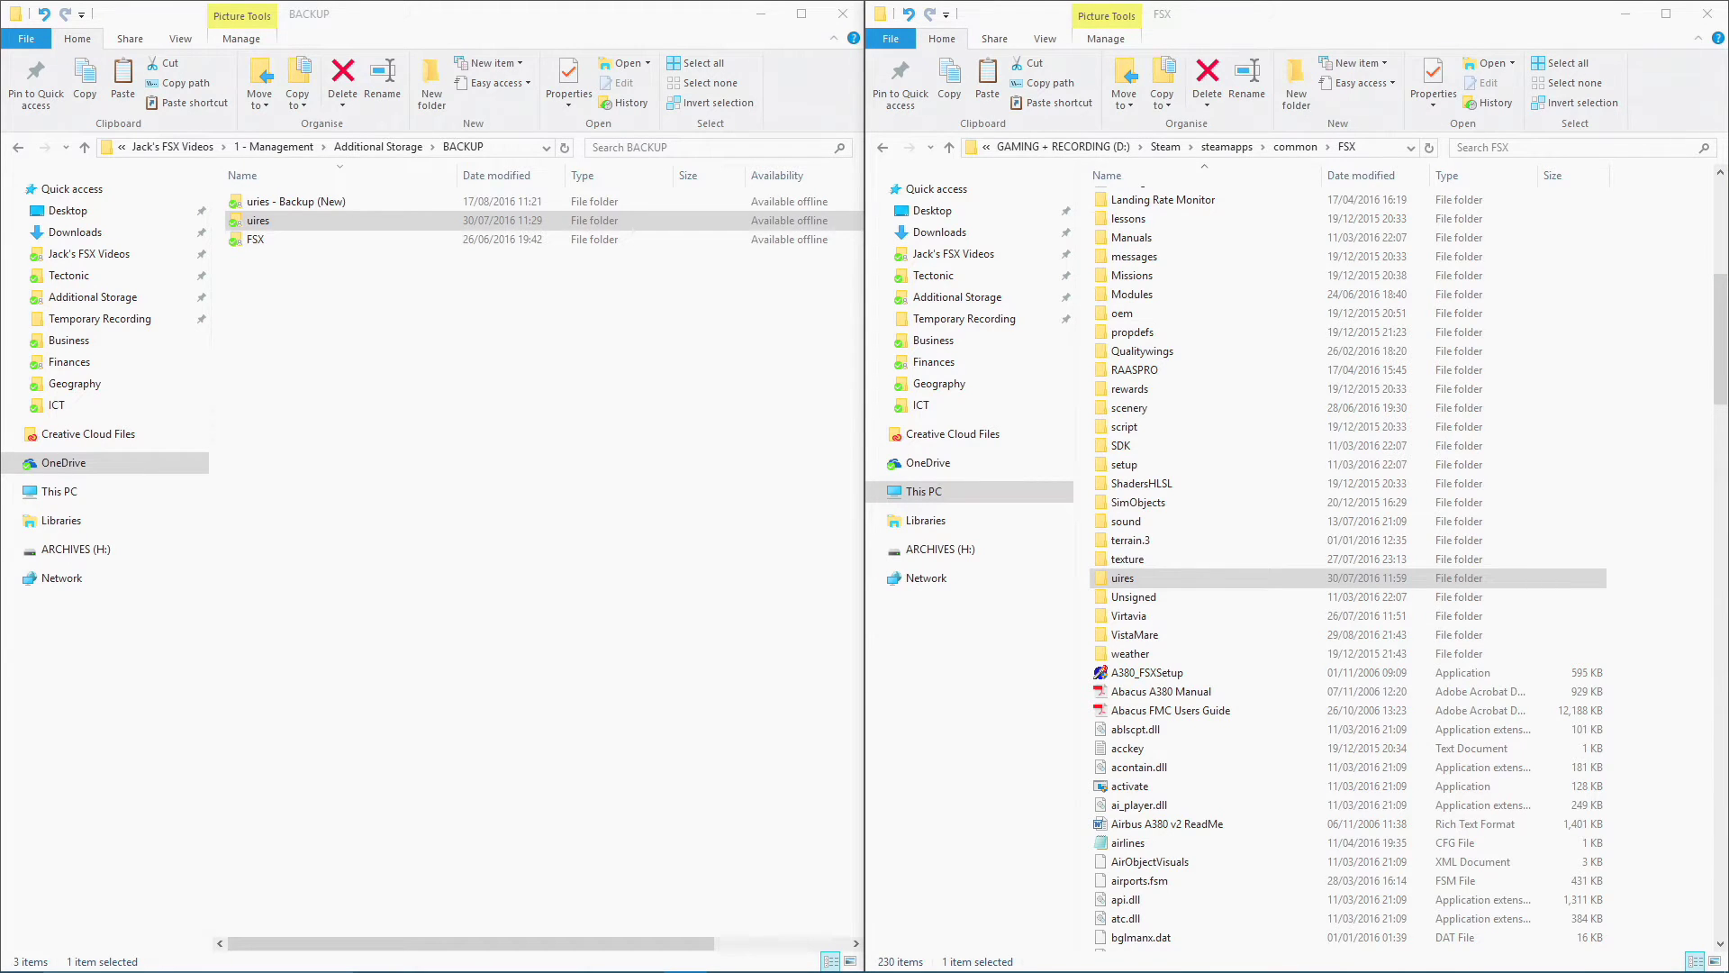
pyautogui.moveTo(1720, 339); pyautogui.dragTo(1720, 323)
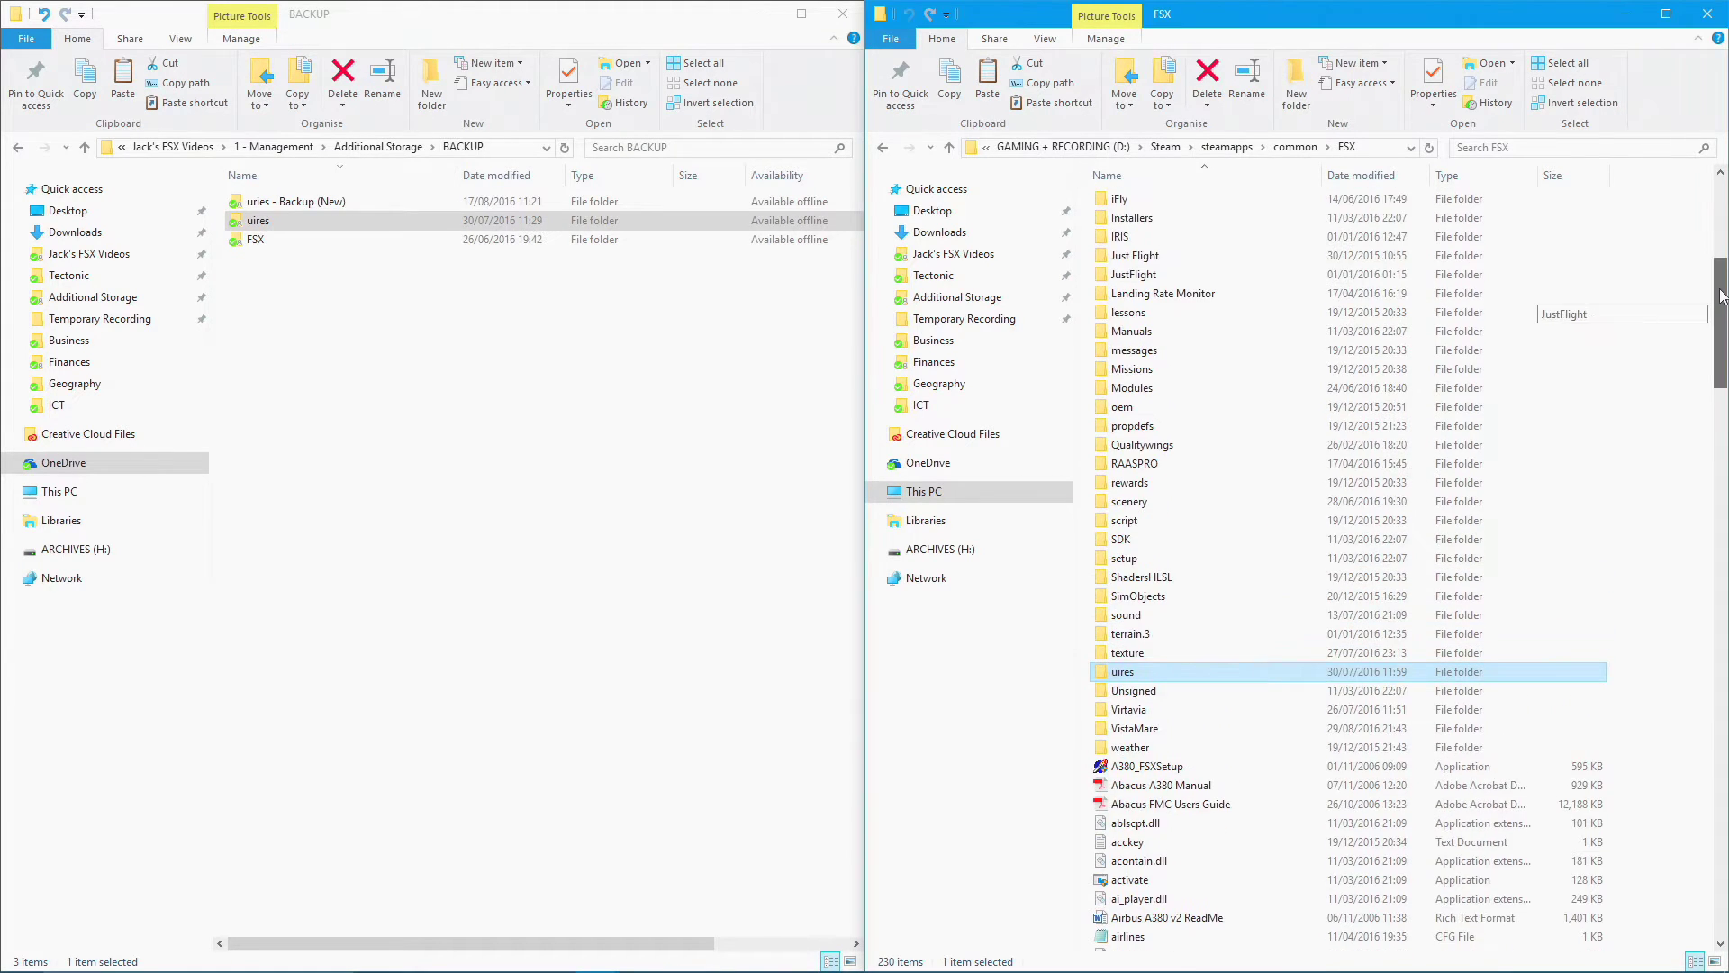
# - Open the game's uires folder and compare the backed-up uires and 'uries - Backup (New)' folders
pyautogui.doubleClick(1144, 675)
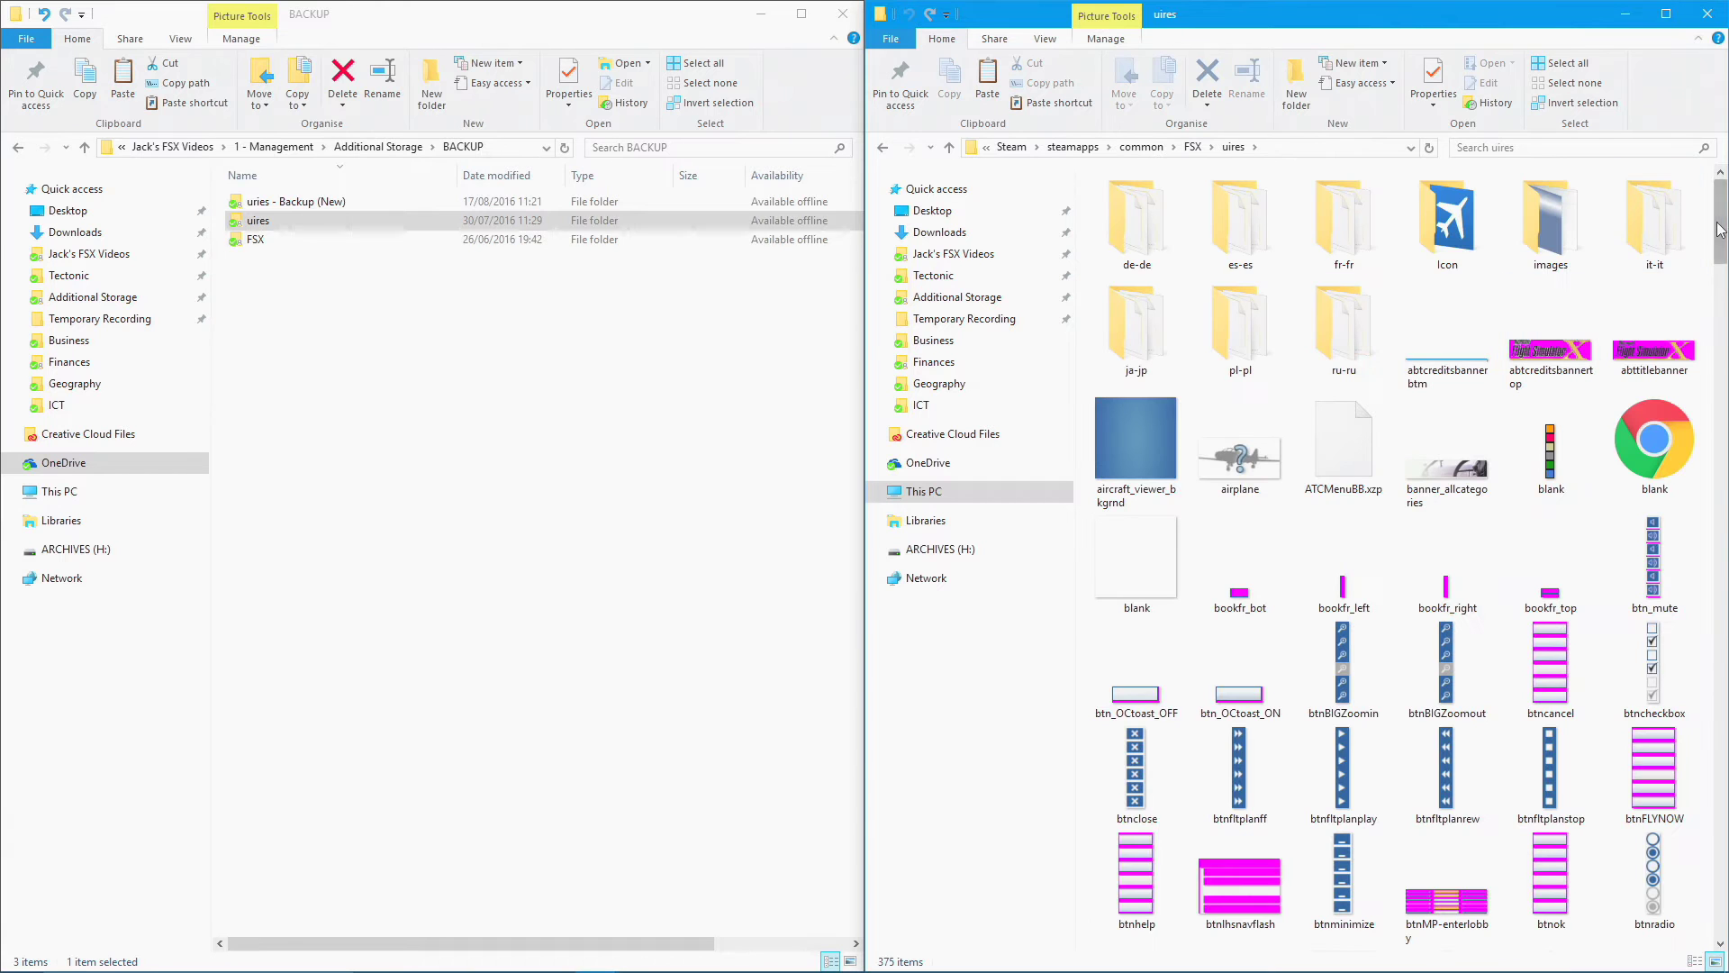
pyautogui.moveTo(1718, 216)
pyautogui.mouseDown()
pyautogui.moveTo(1717, 333)
pyautogui.moveTo(1717, 202)
pyautogui.mouseUp()
pyautogui.moveTo(634, 962)
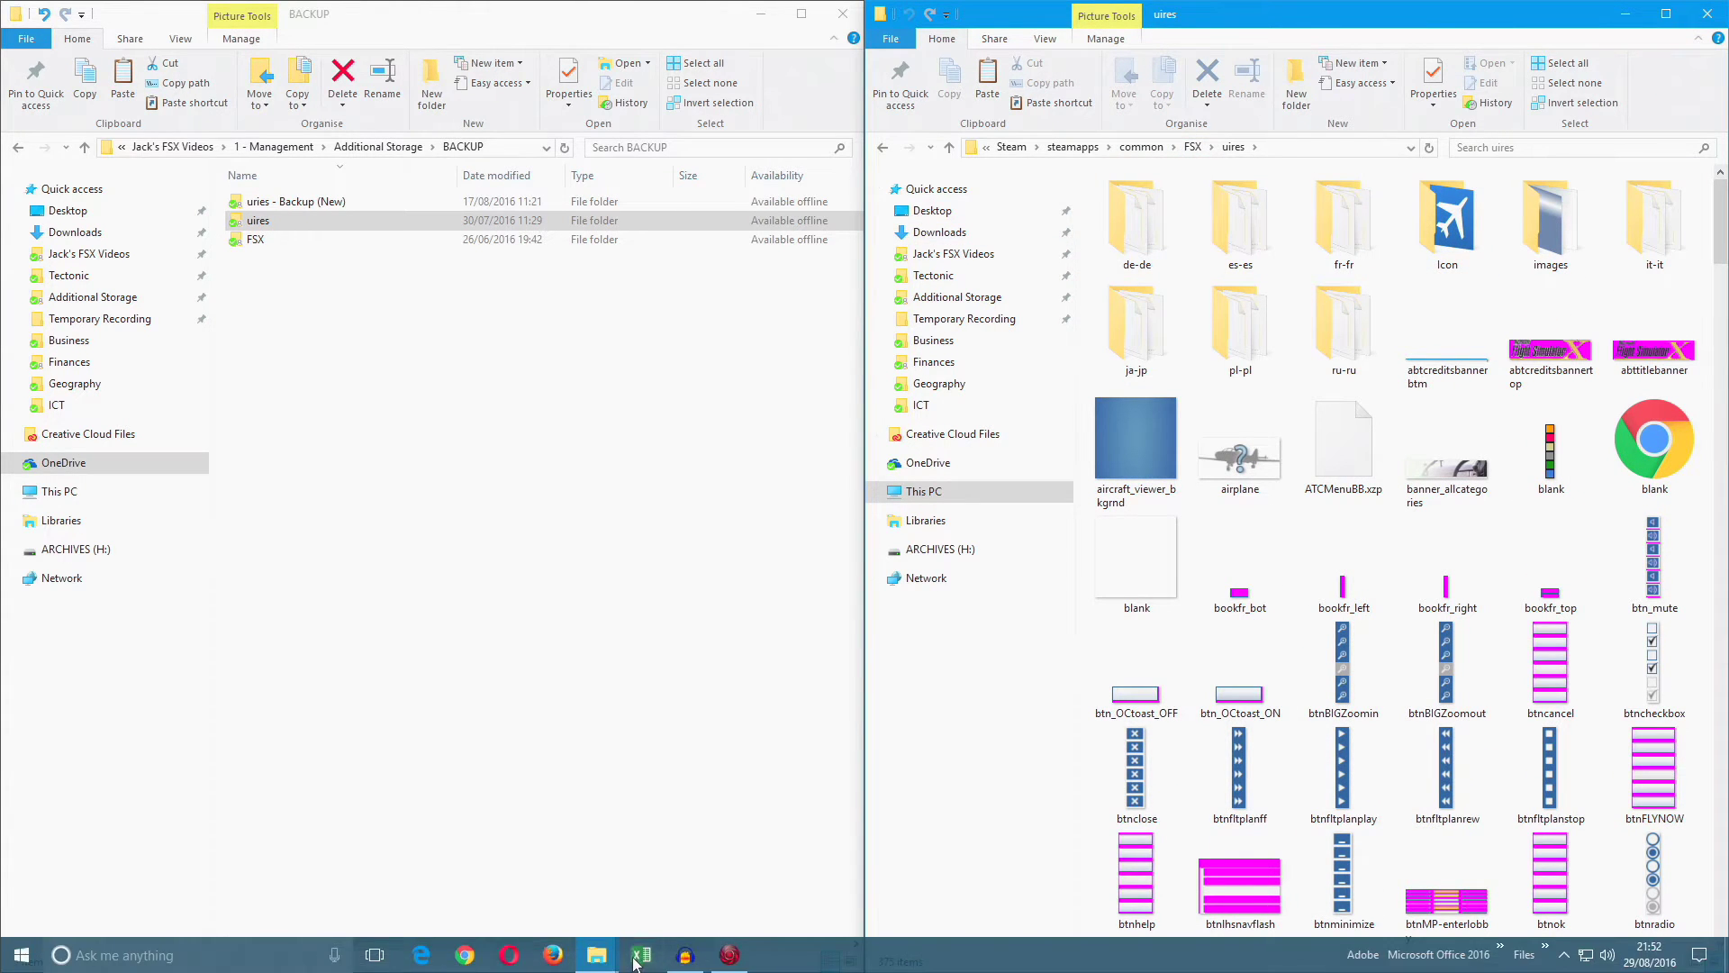
pyautogui.click(335, 220)
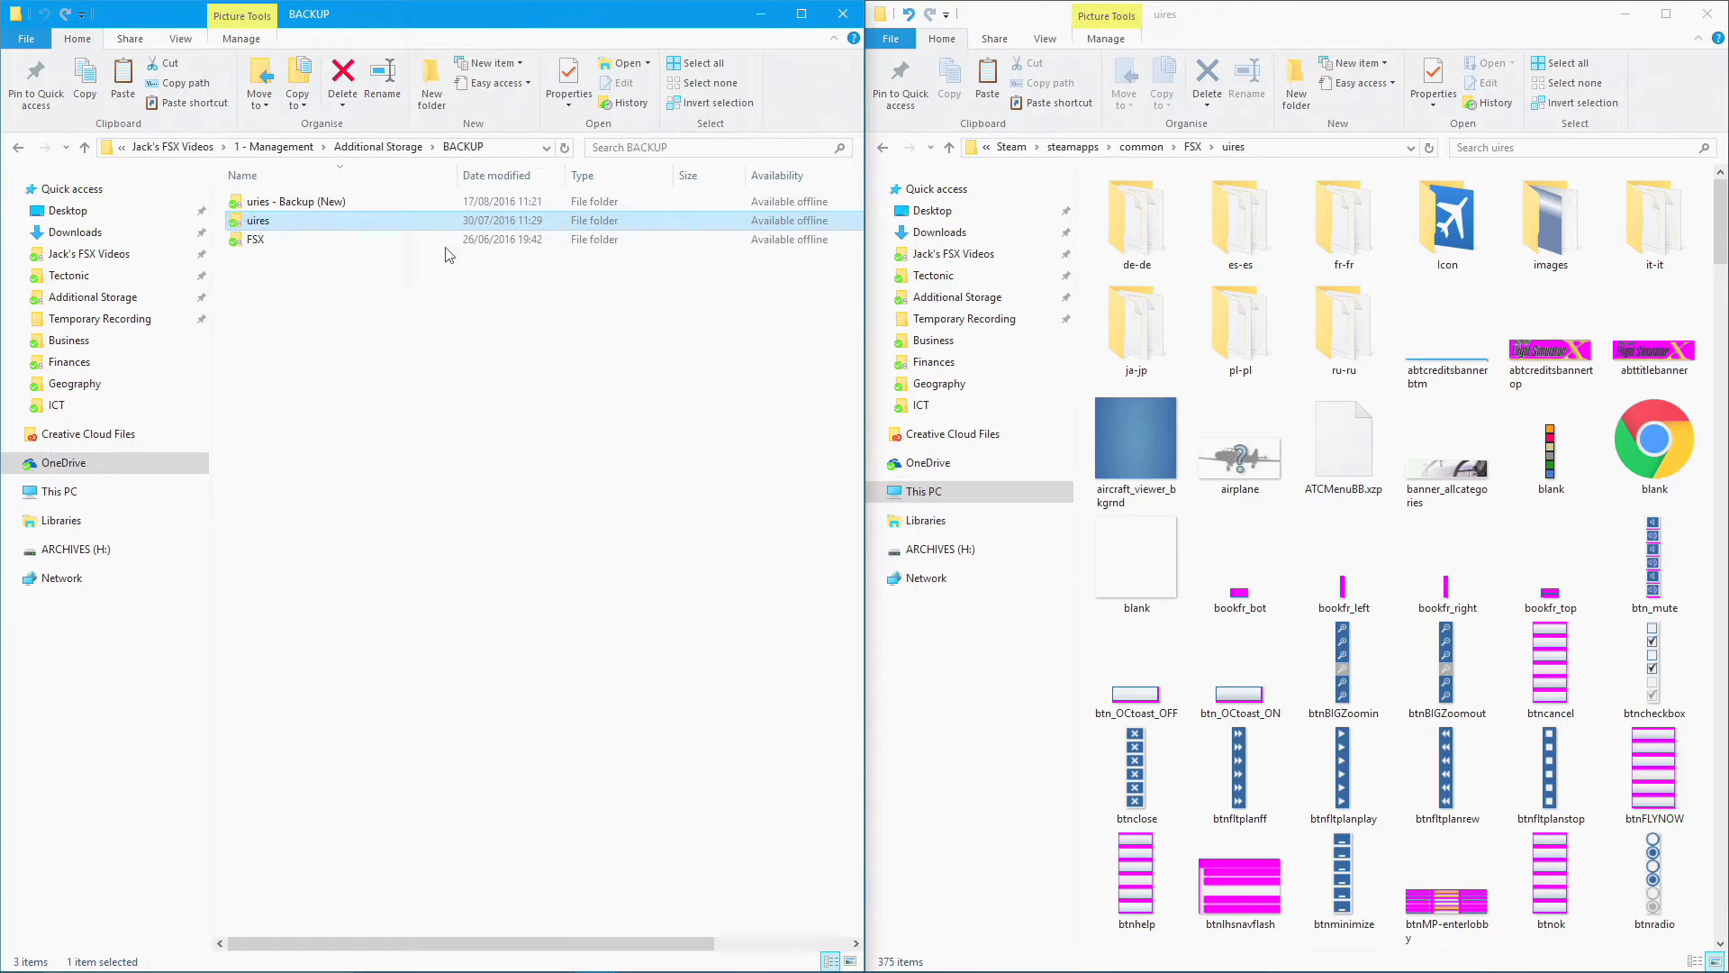
pyautogui.click(361, 203)
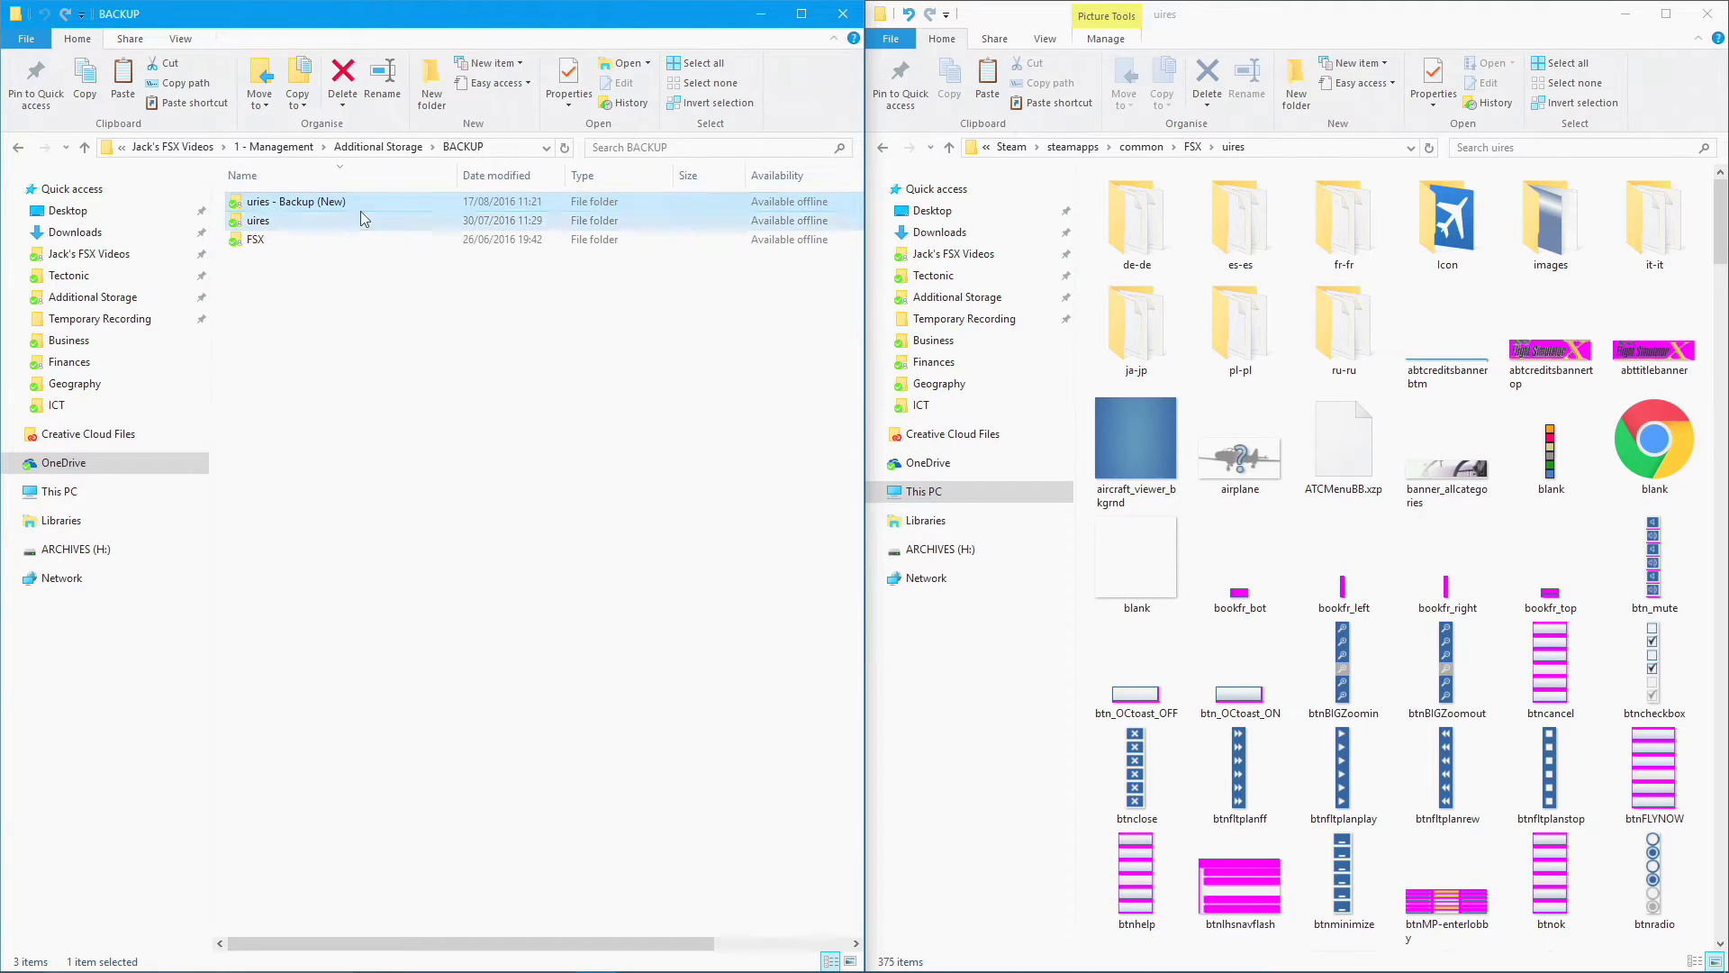
pyautogui.click(256, 222)
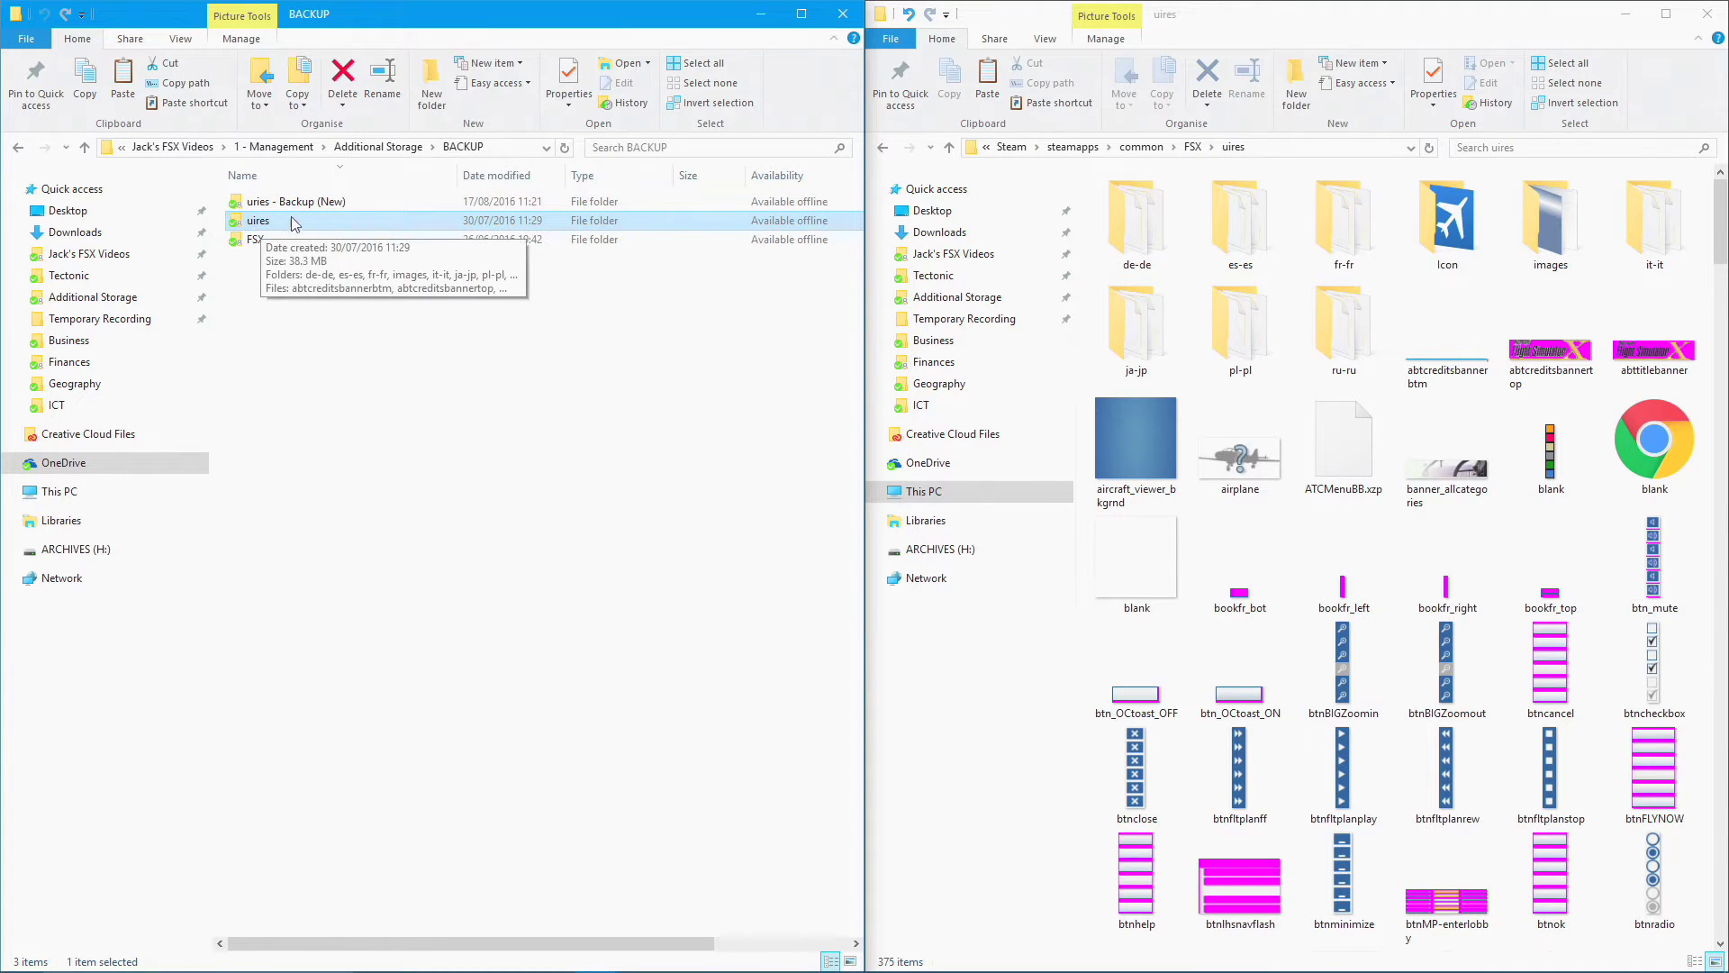
pyautogui.click(340, 202)
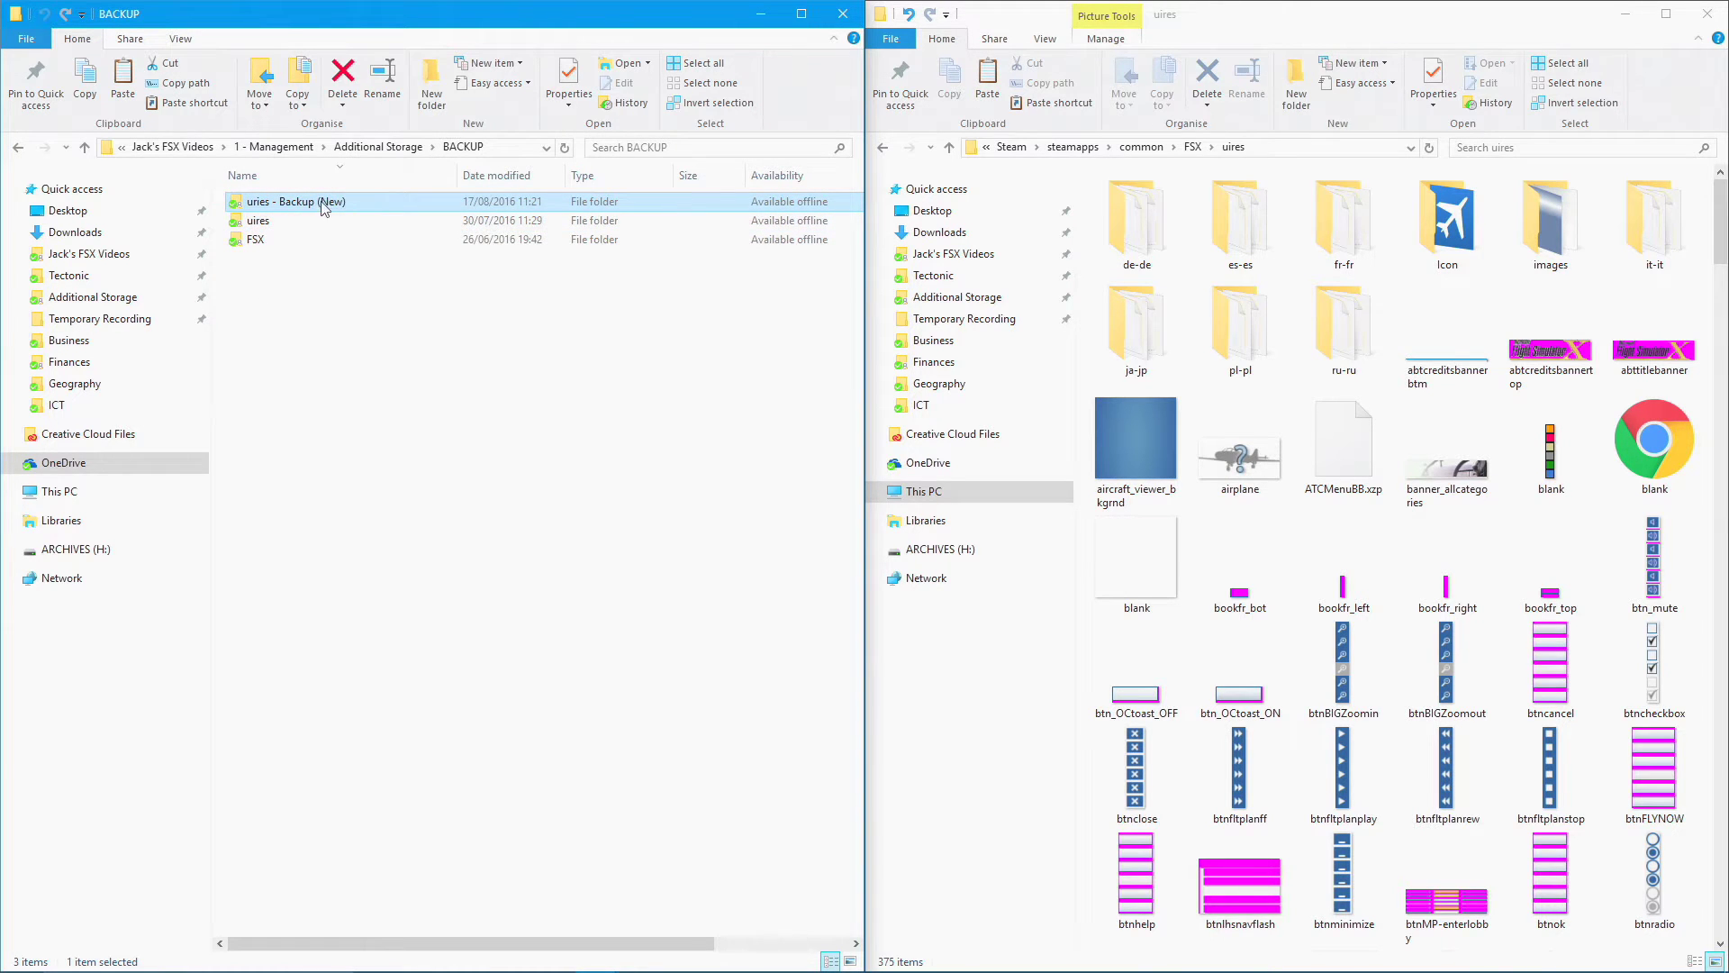
# - Inspect the stsimgdisplay20, 30, 31, 32 and 27 settings icons in the game's uires folder
pyautogui.moveTo(1720, 212); pyautogui.dragTo(1725, 818)
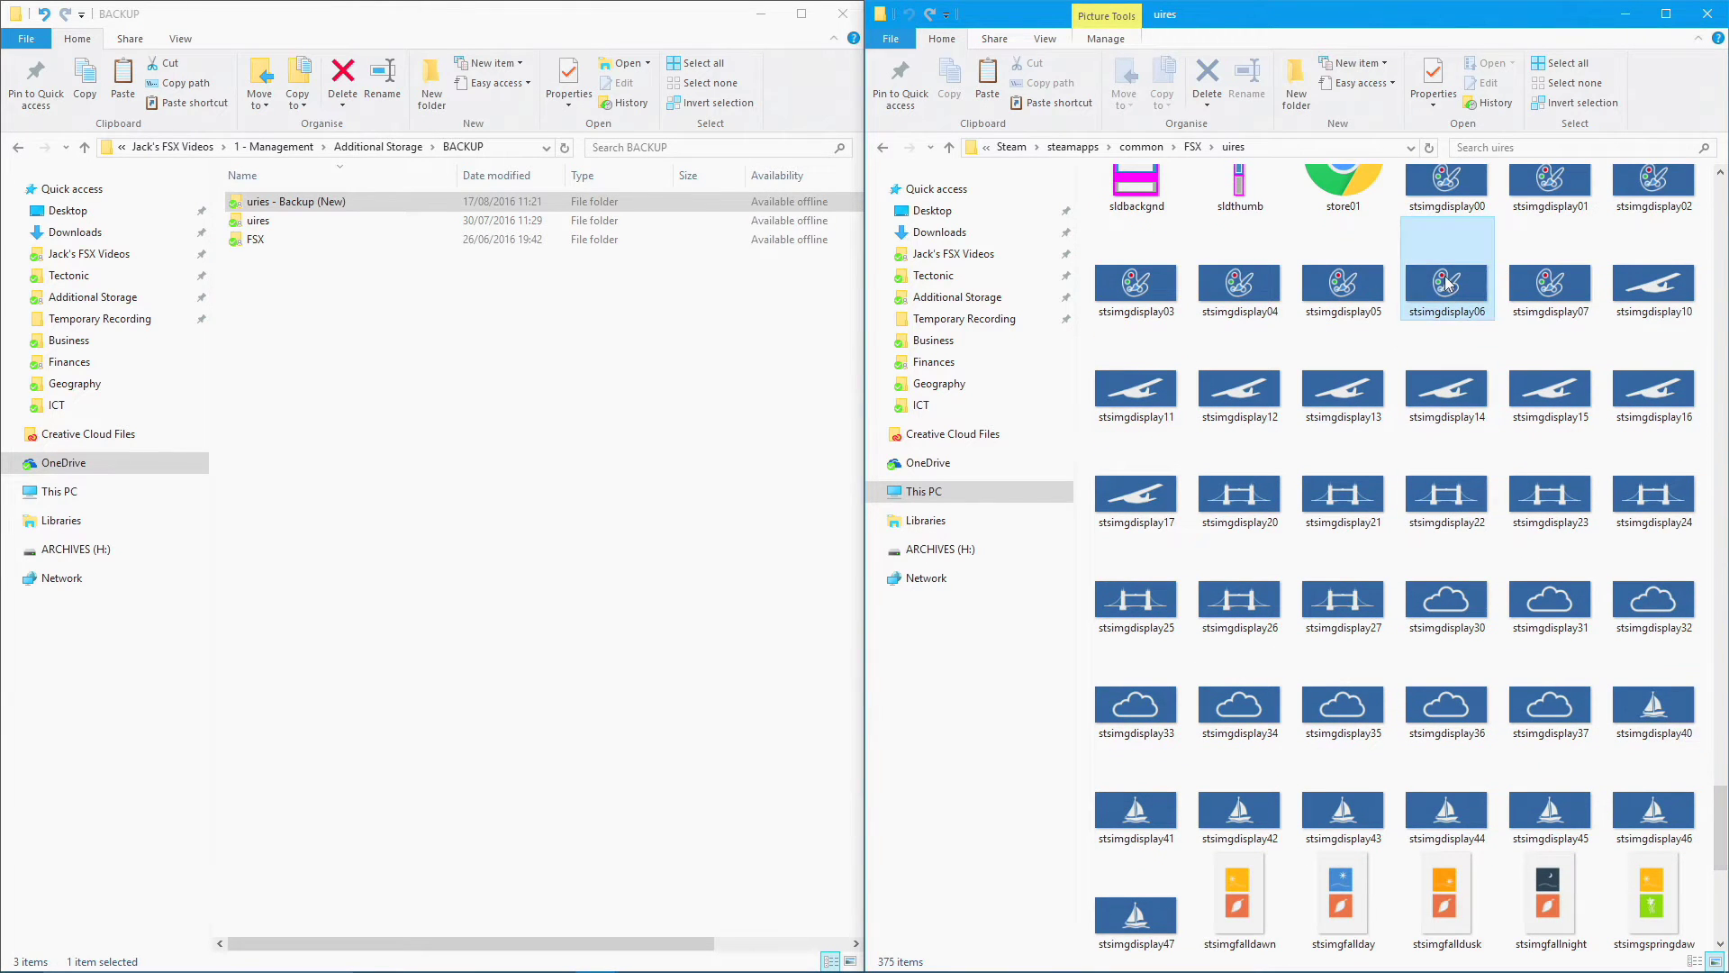
pyautogui.click(1240, 494)
pyautogui.click(1447, 599)
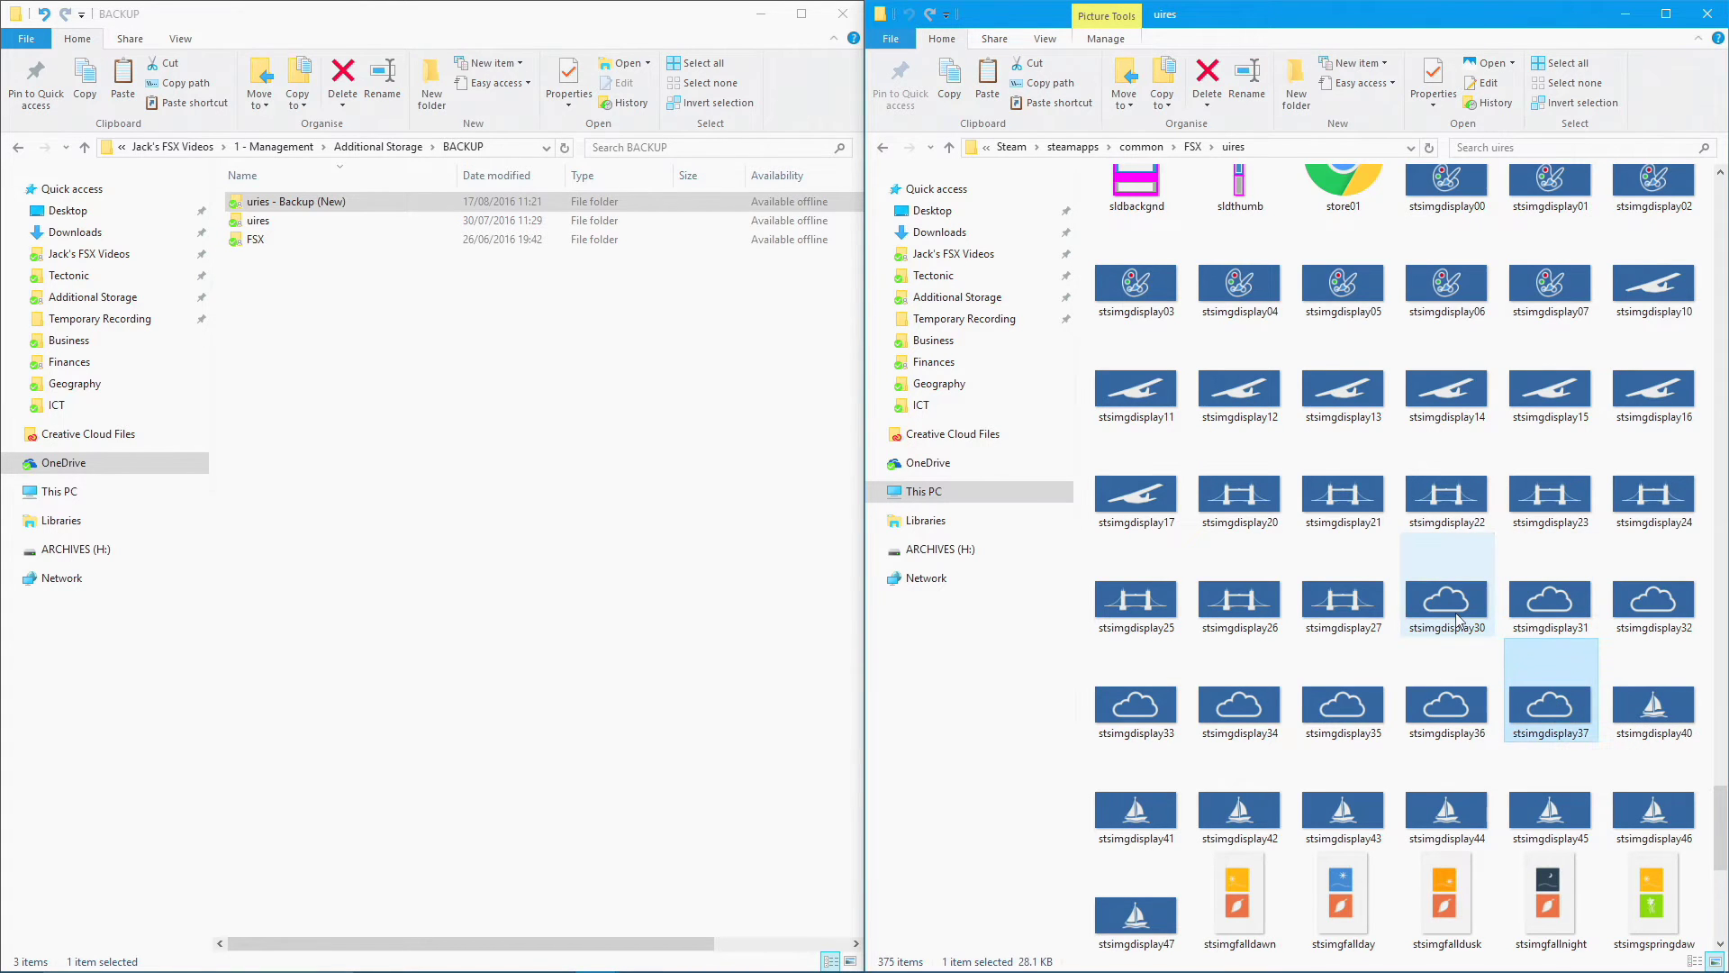
pyautogui.click(1550, 601)
pyautogui.click(1662, 611)
pyautogui.click(1188, 728)
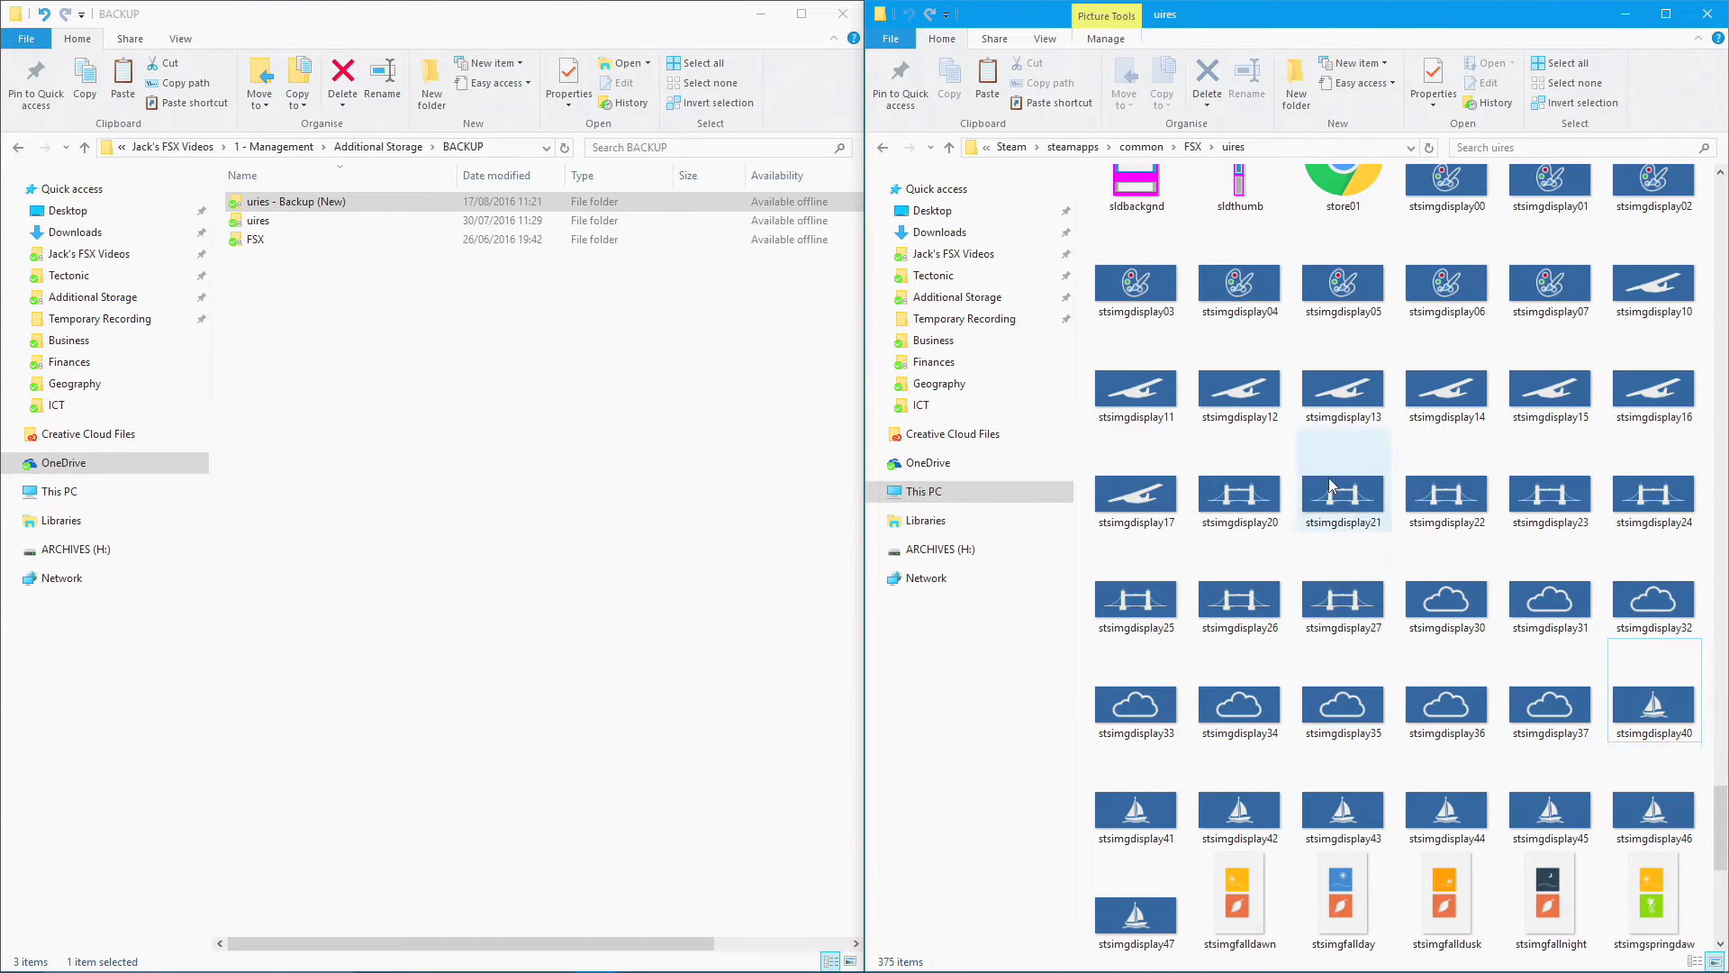
pyautogui.click(1343, 595)
# - Inspect the stsimgfallnight season and time-of-day image
pyautogui.moveTo(1716, 816); pyautogui.dragTo(1720, 872)
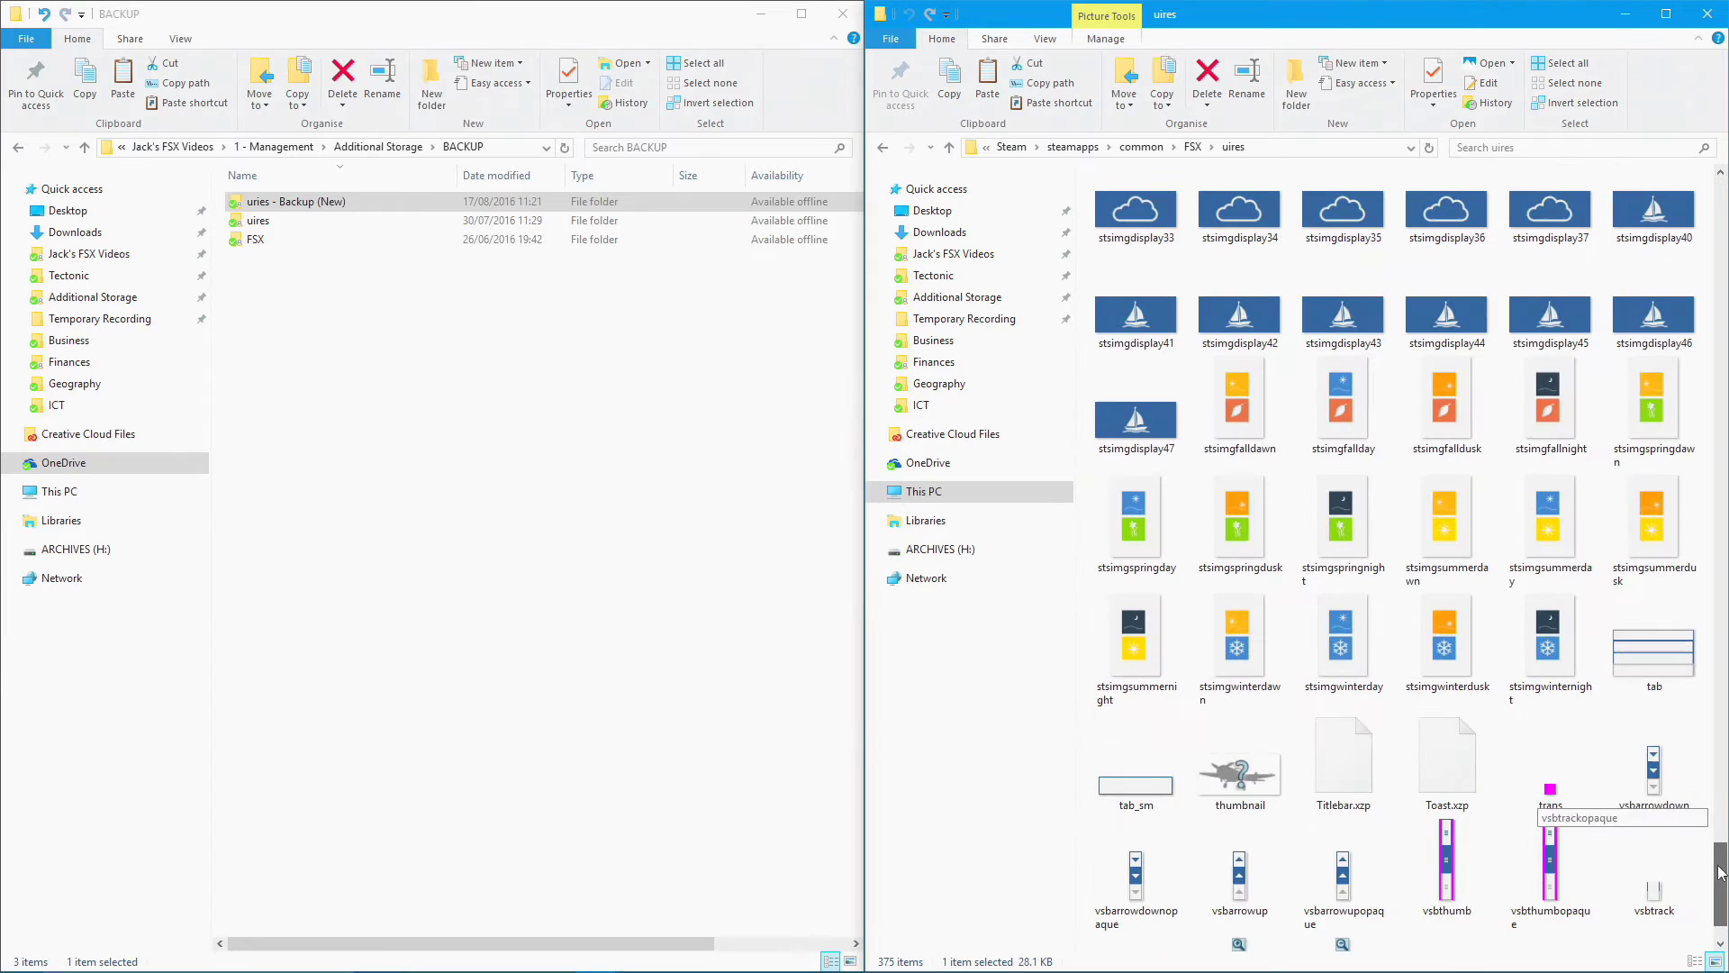
pyautogui.click(1522, 419)
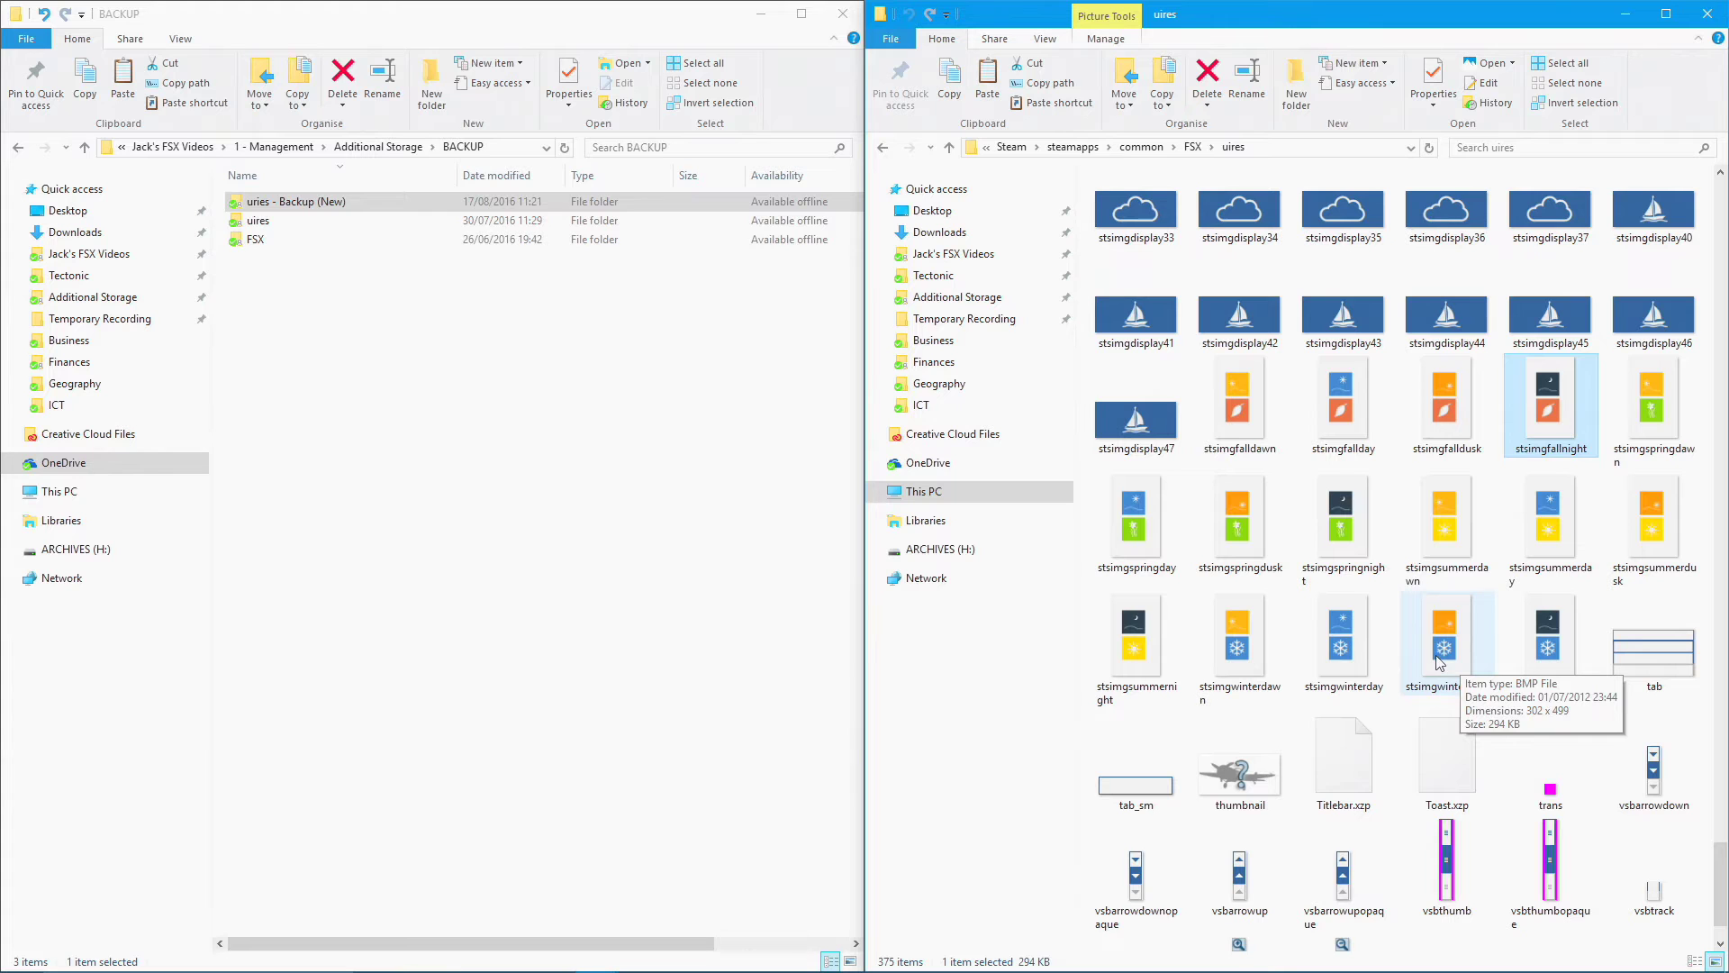
pyautogui.scroll(2, 1567, 657)
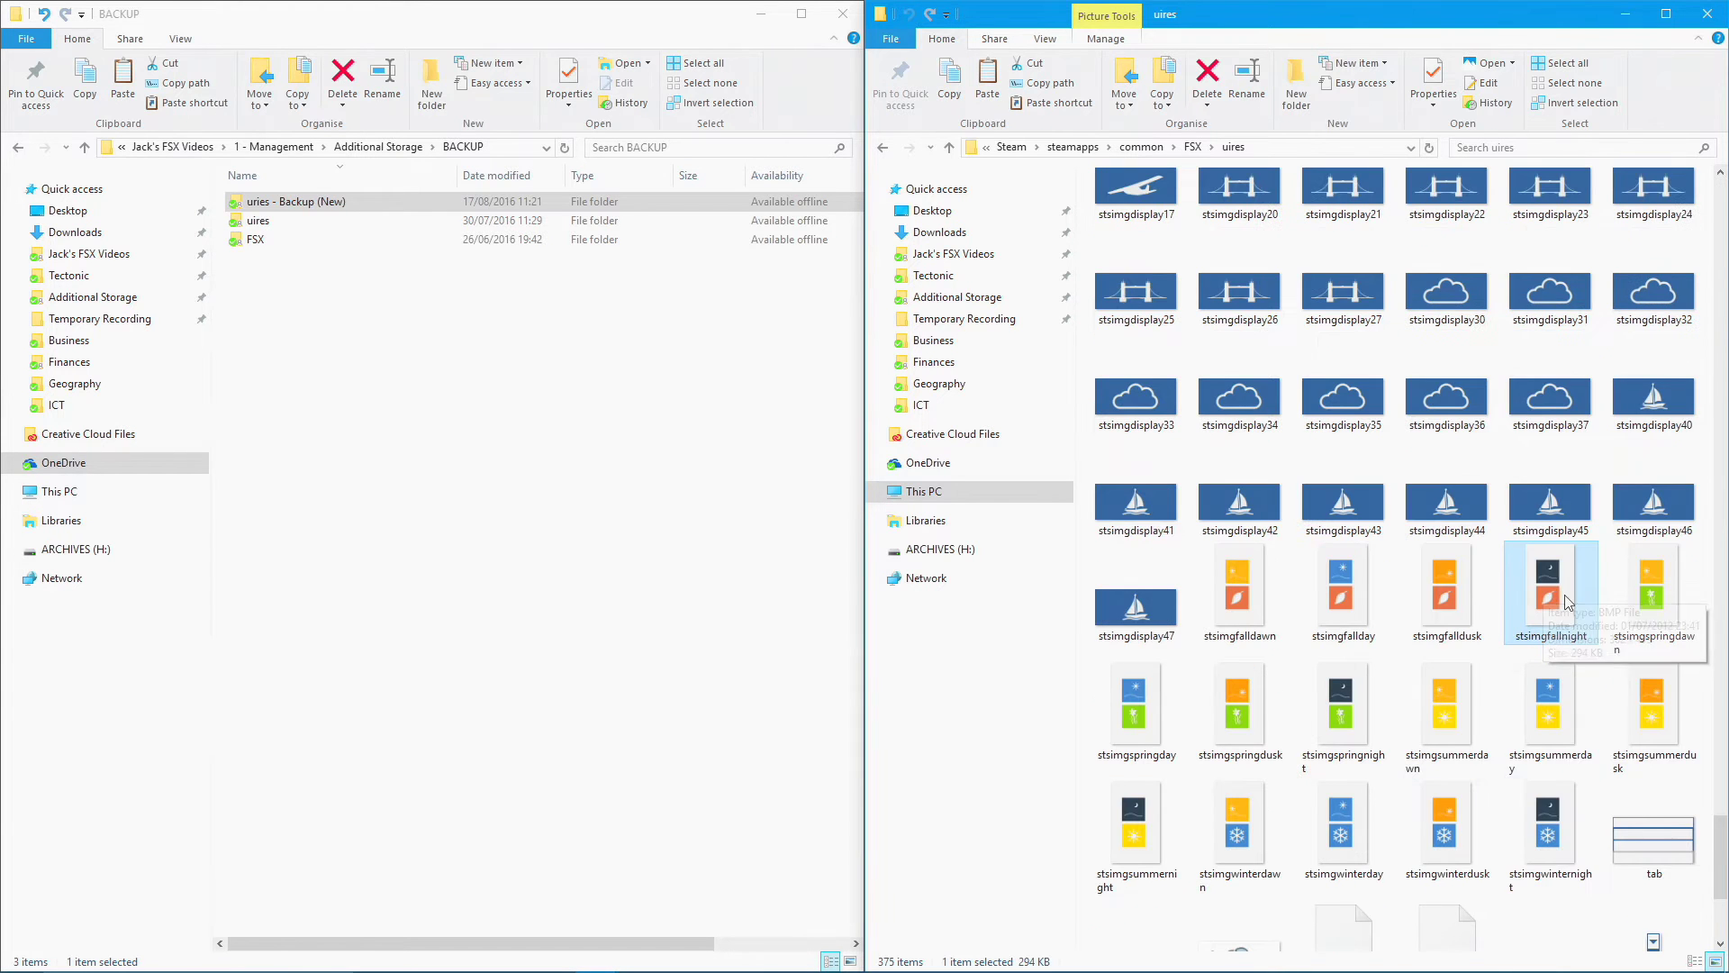
pyautogui.click(1085, 739)
pyautogui.moveTo(1450, 739)
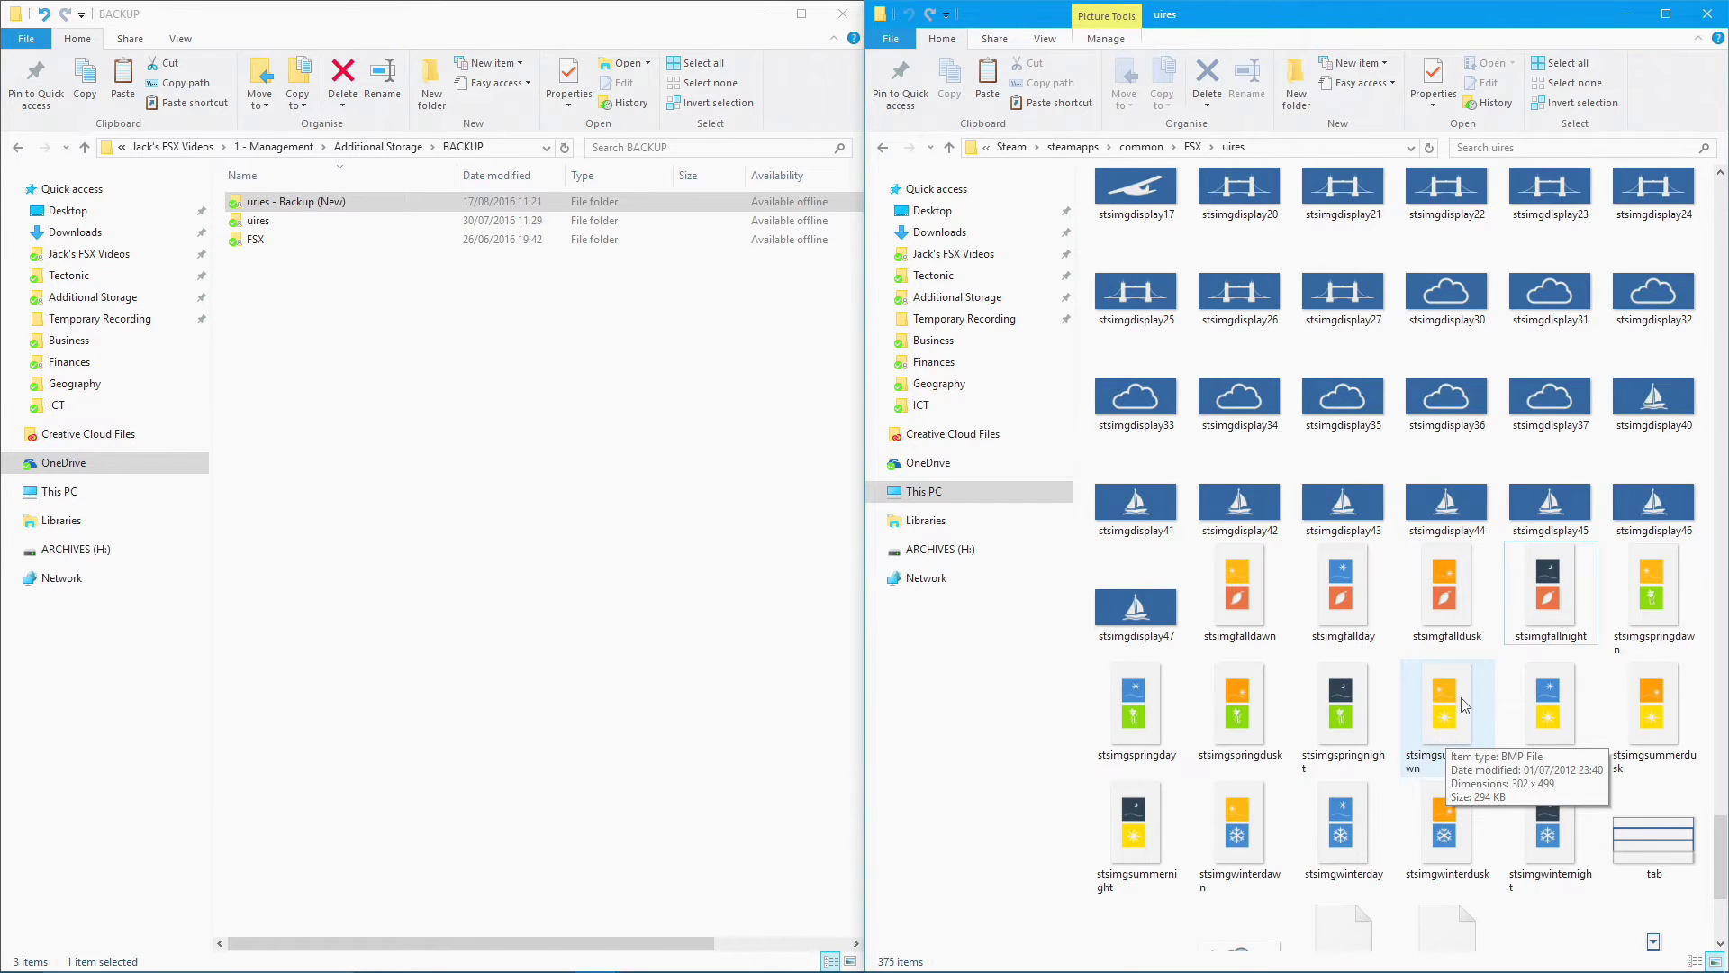
# - Browse the backed-up uires folder's photo previews from stsimgdisplay00 to stsimgwinternight
pyautogui.doubleClick(285, 225)
pyautogui.moveTo(857, 231); pyautogui.dragTo(854, 813)
pyautogui.scroll(-3, 630, 873)
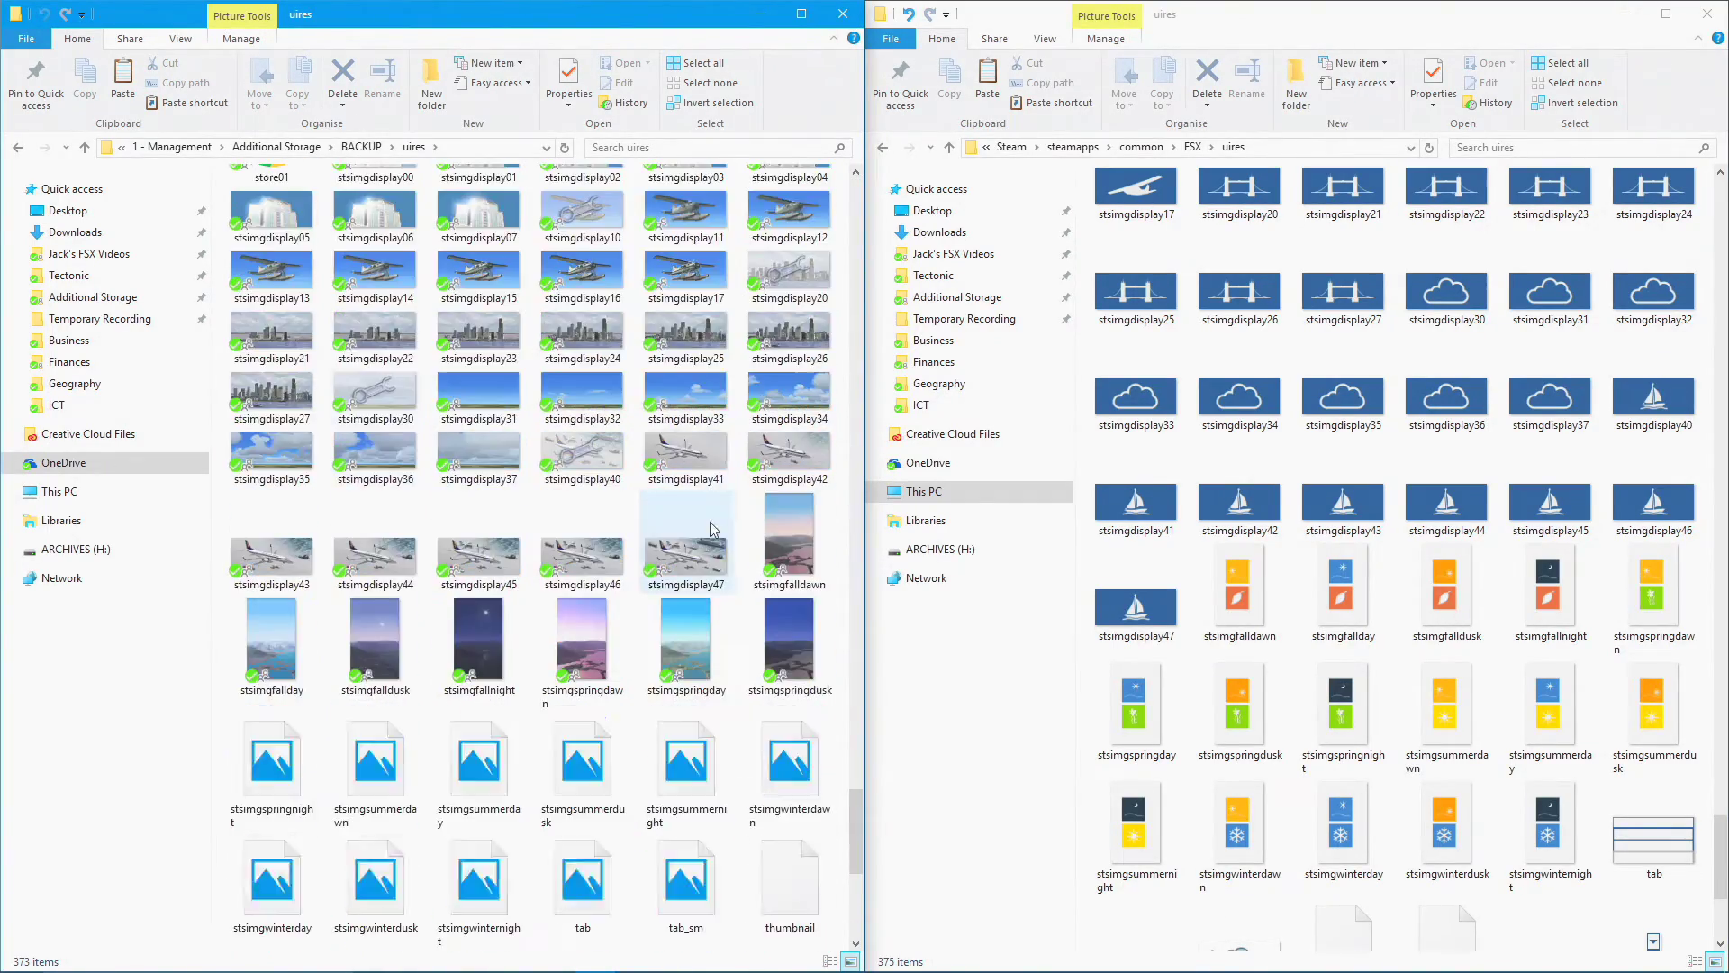
pyautogui.scroll(3, 369, 271)
pyautogui.click(375, 446)
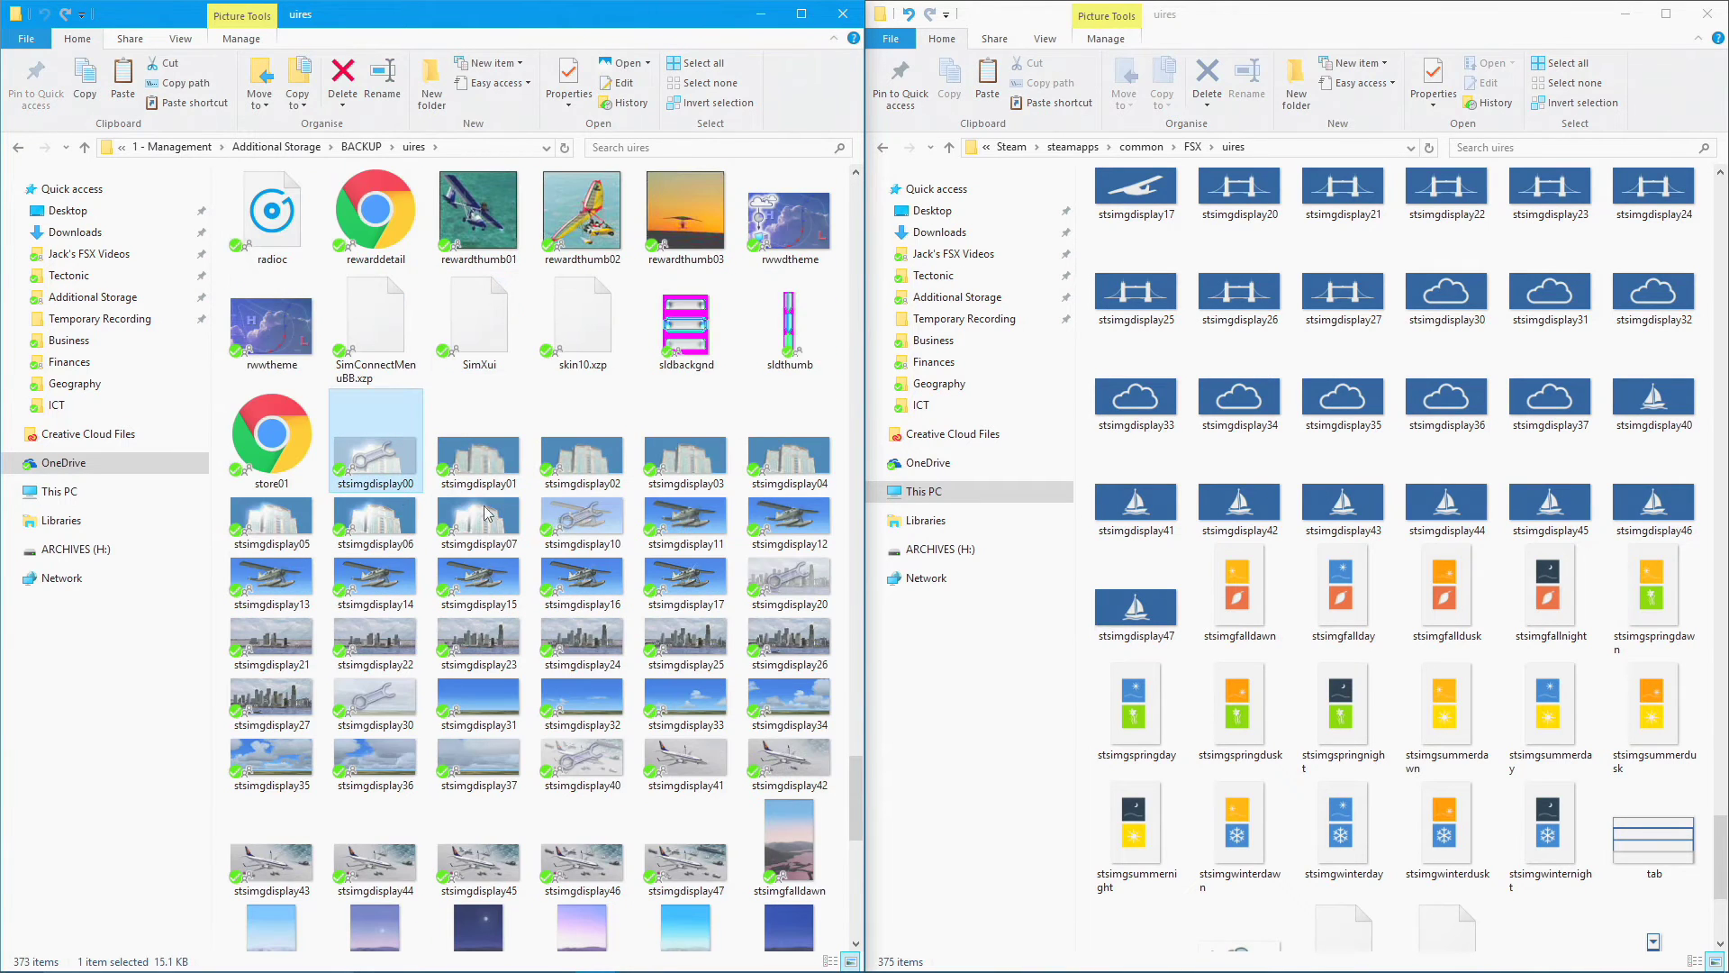
pyautogui.scroll(-5, 856, 787)
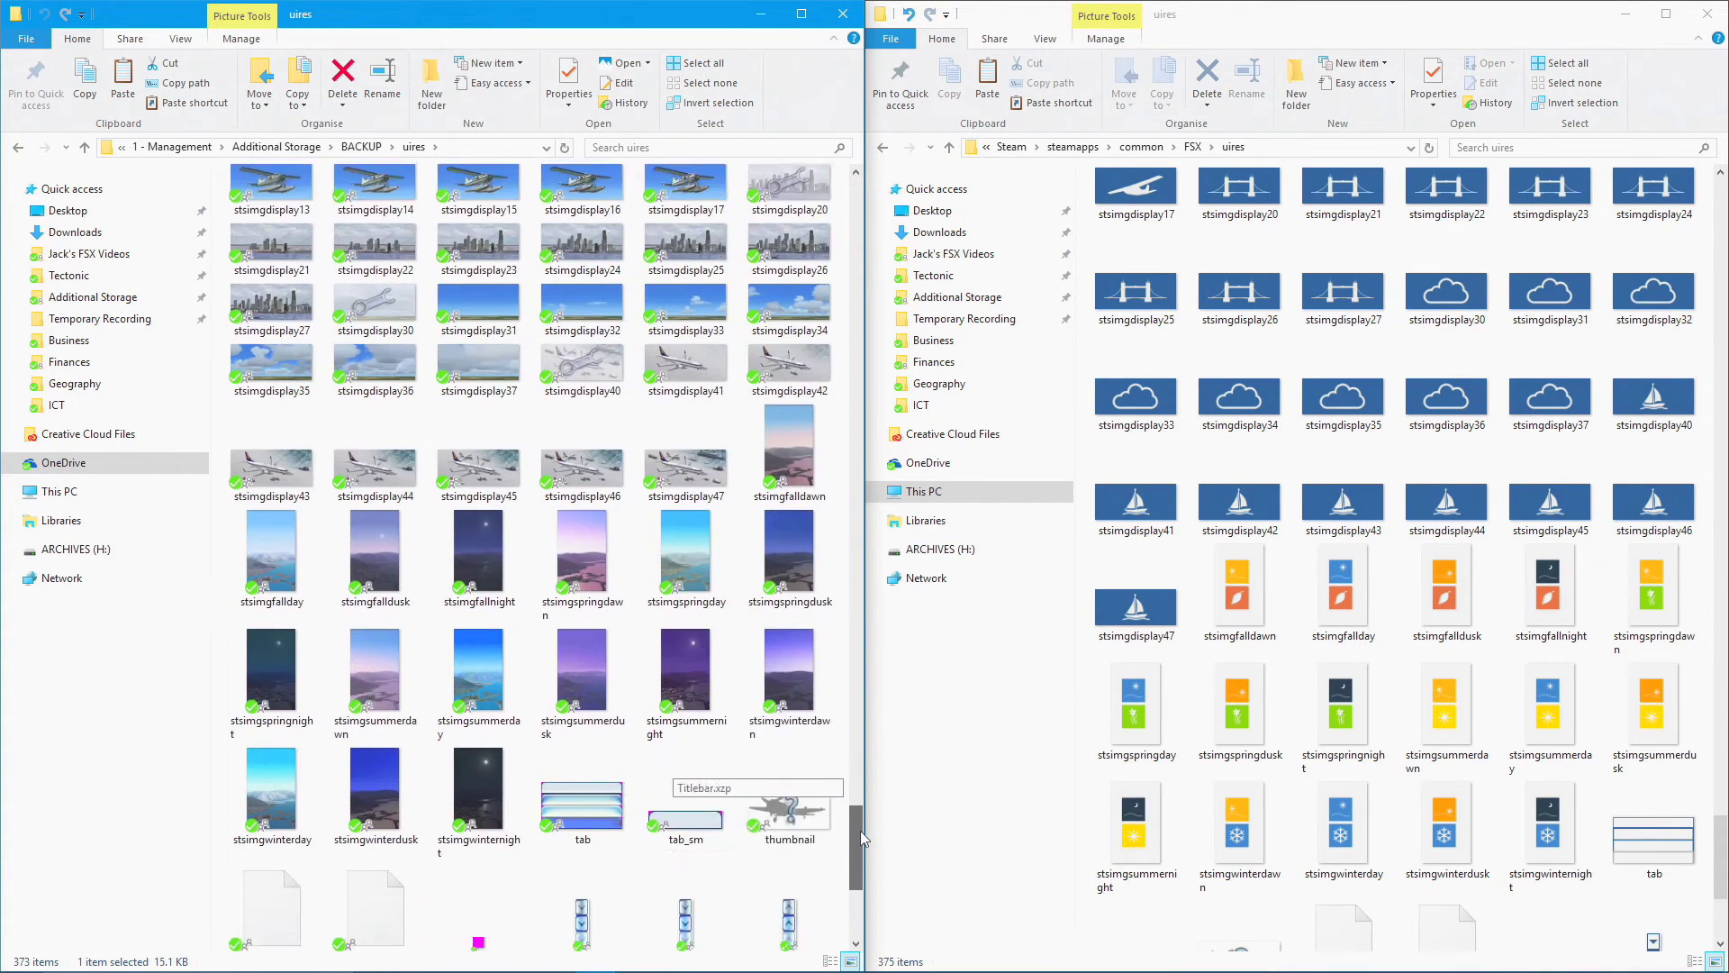
pyautogui.click(486, 738)
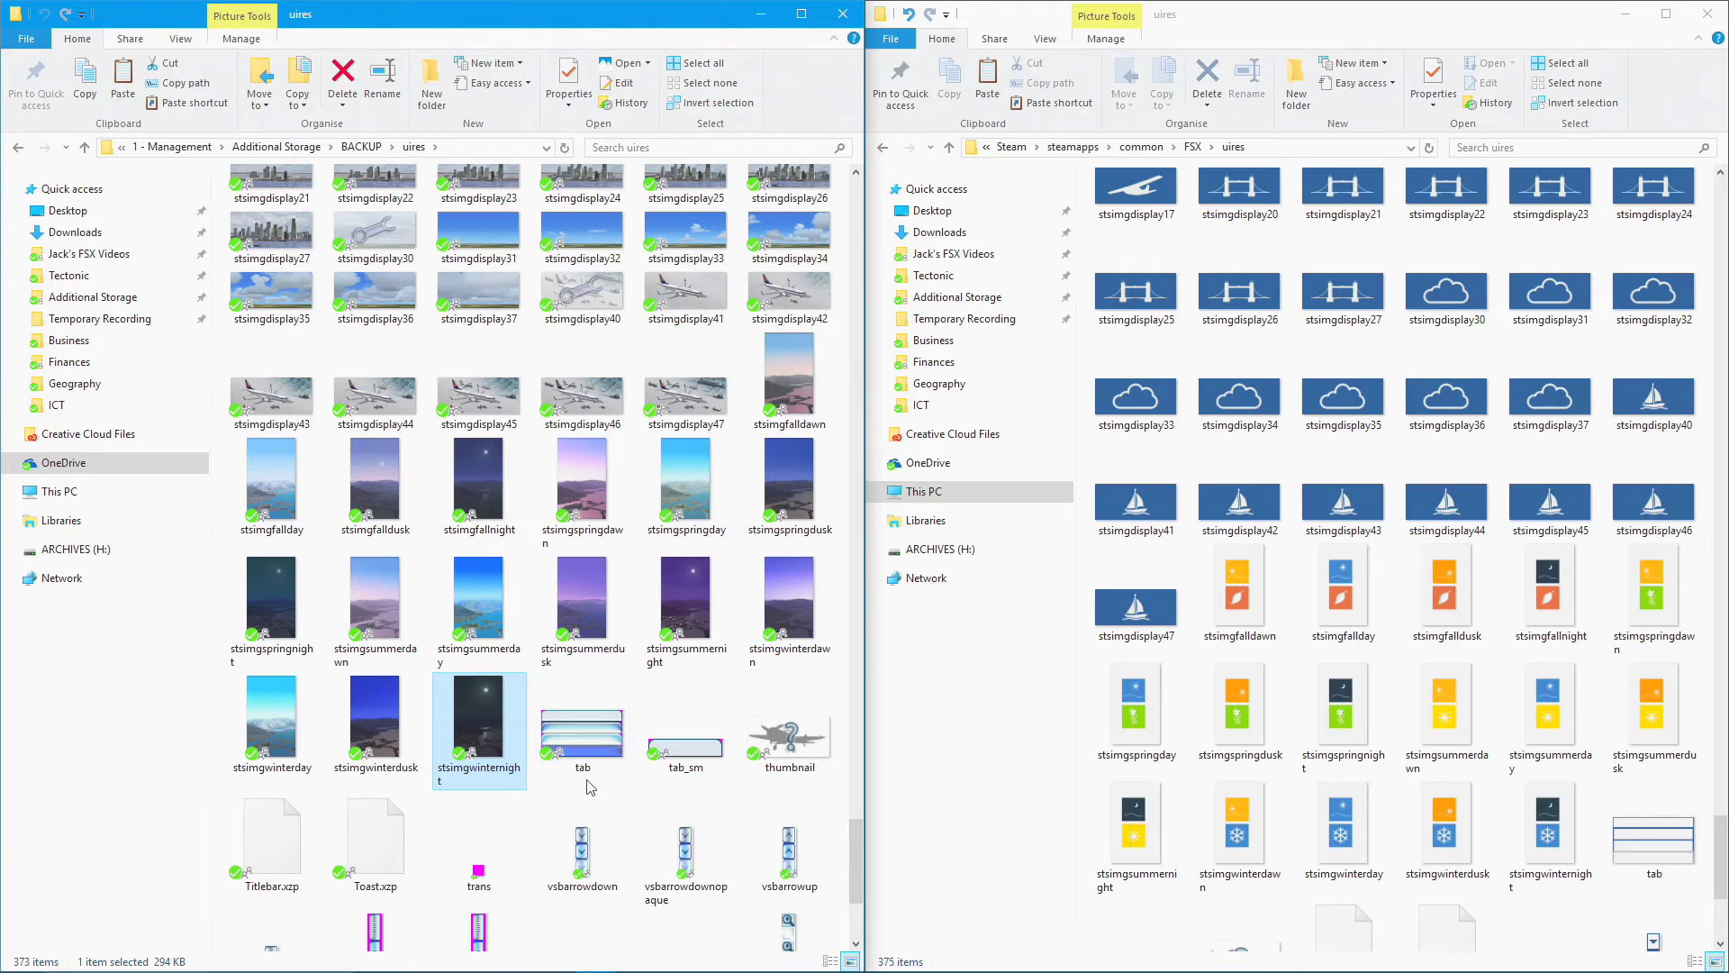
pyautogui.scroll(2, 581, 791)
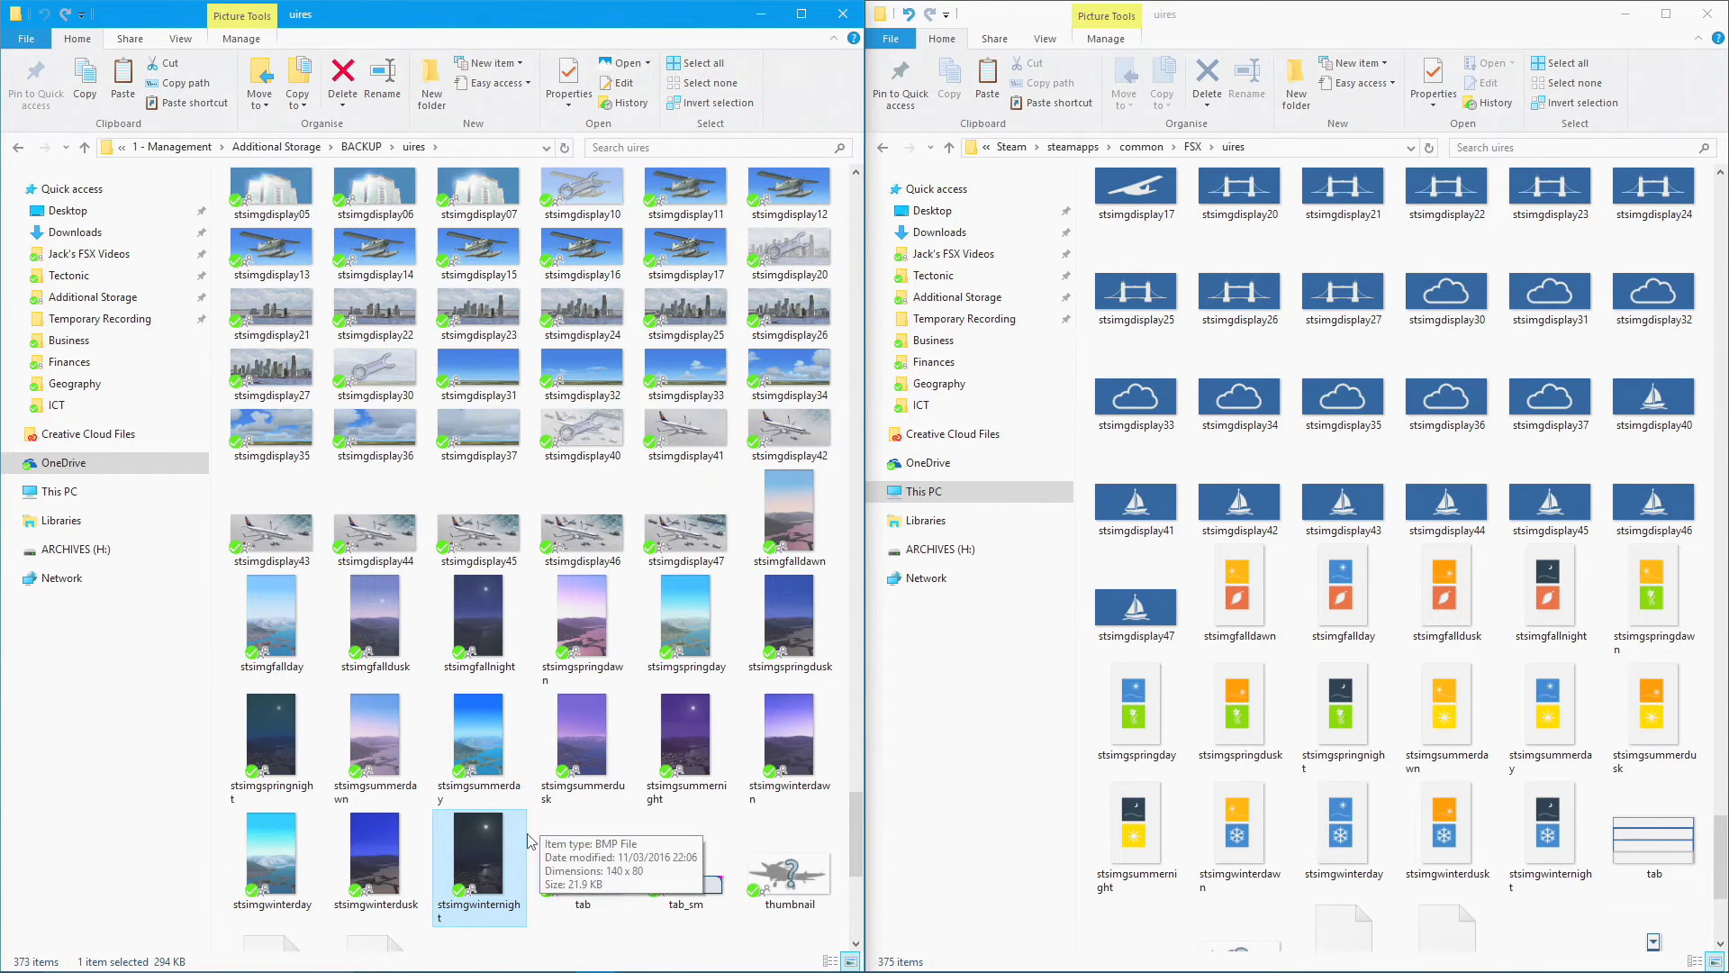
pyautogui.scroll(4, 577, 522)
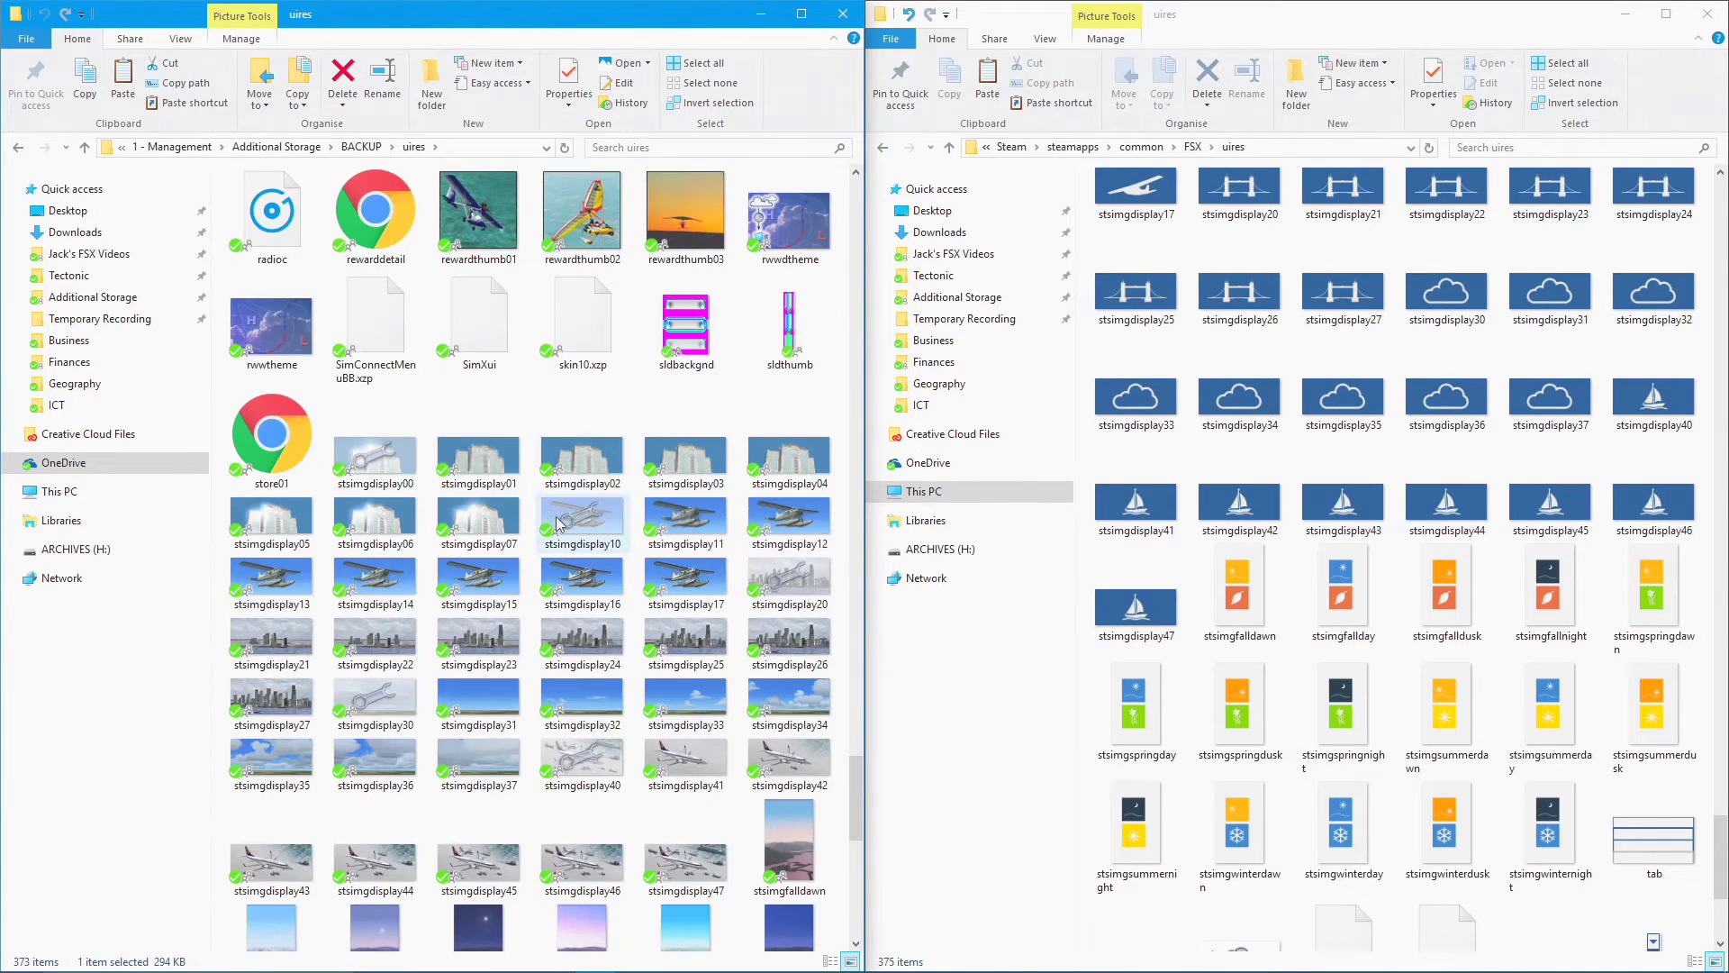
# - Select the 56 backup images from stsimgdisplay00 through stsimgwinternight
pyautogui.keyDown('shift'); pyautogui.click(412, 482); pyautogui.keyUp('shift')
pyautogui.scroll(-3, 755, 561)
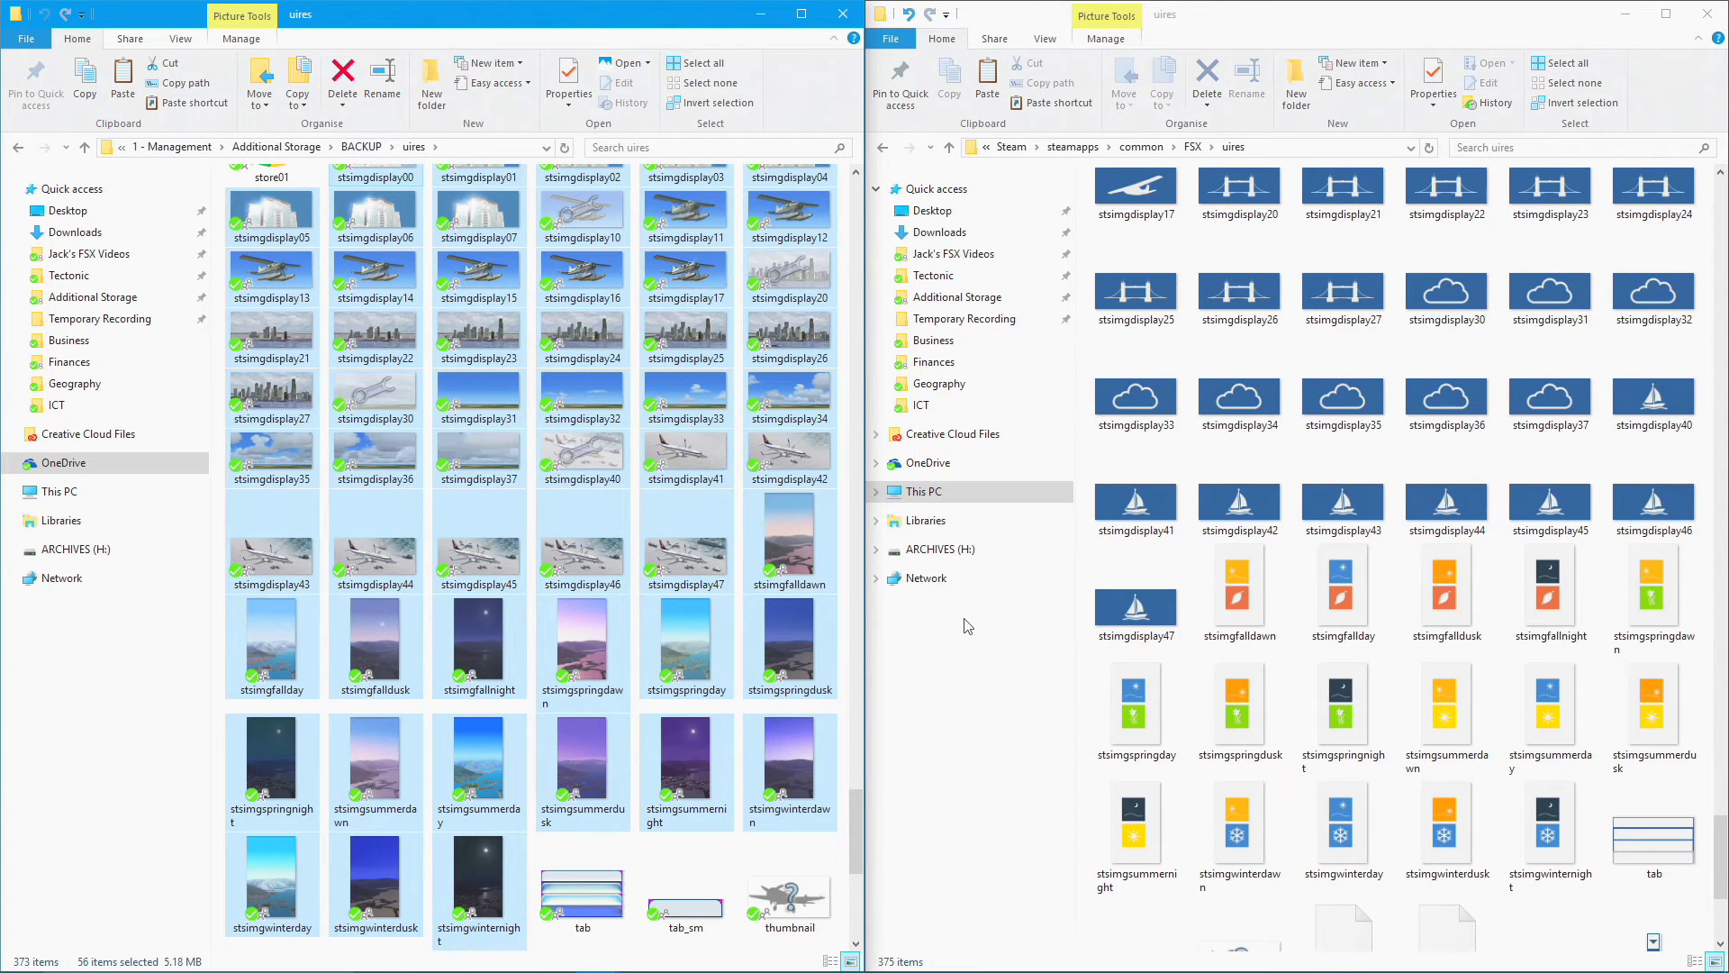
pyautogui.scroll(-2, 855, 834)
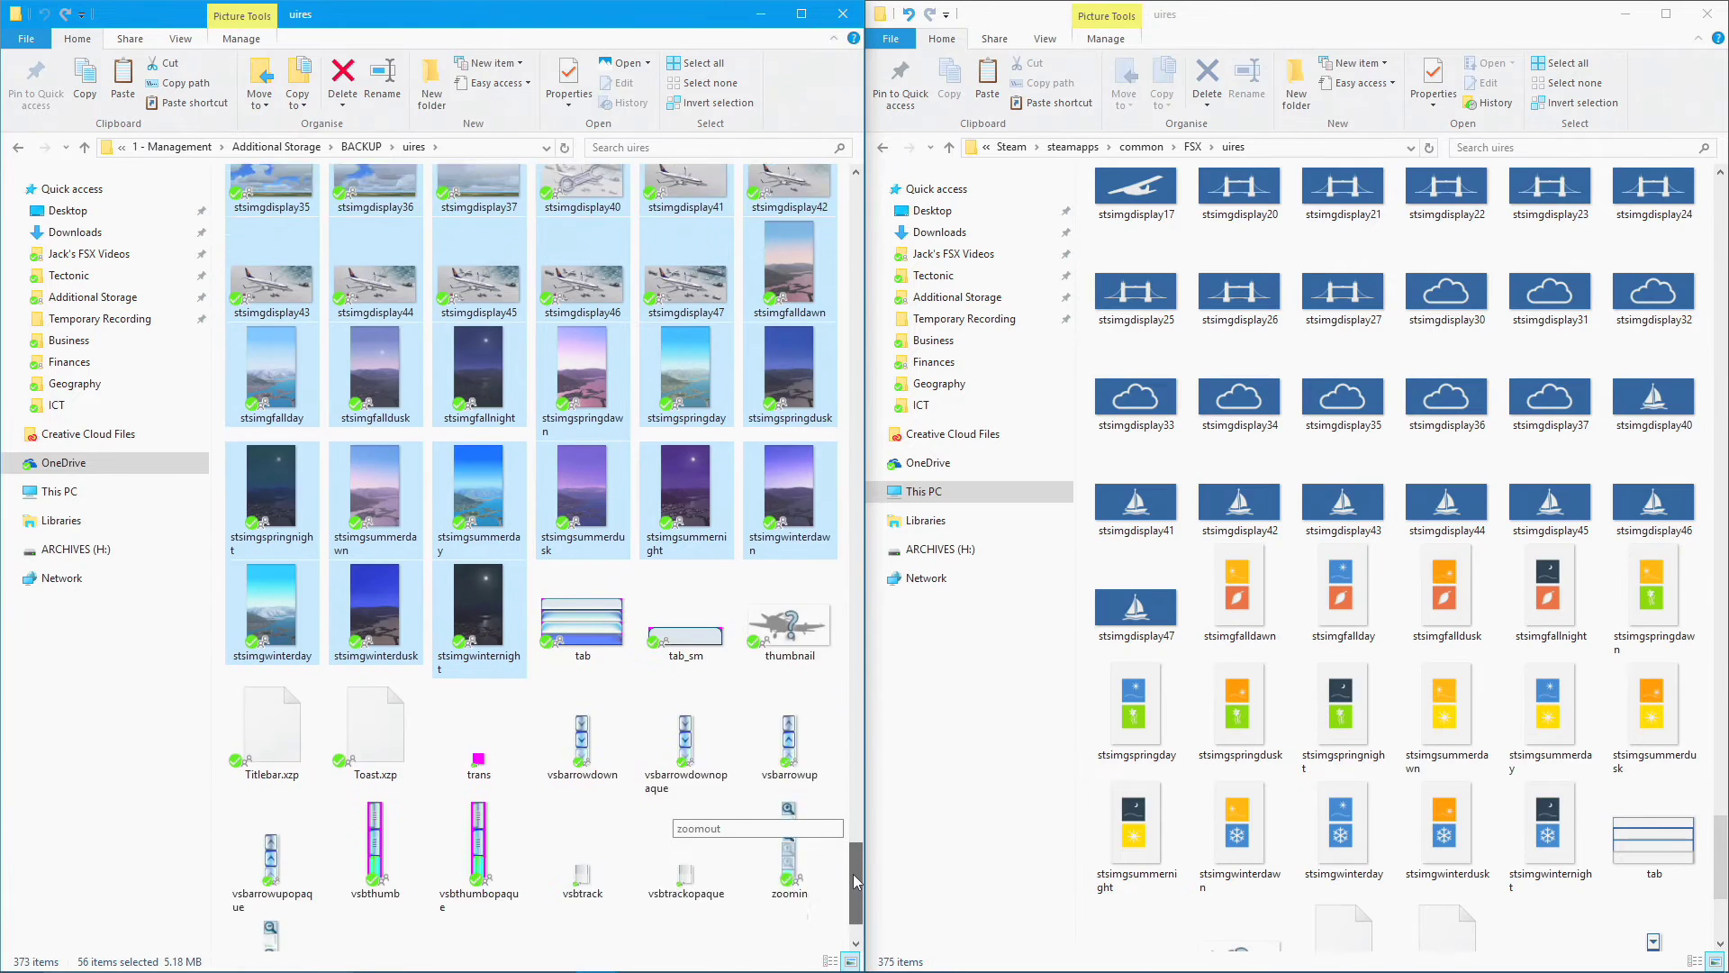
pyautogui.moveTo(856, 861); pyautogui.dragTo(833, 791)
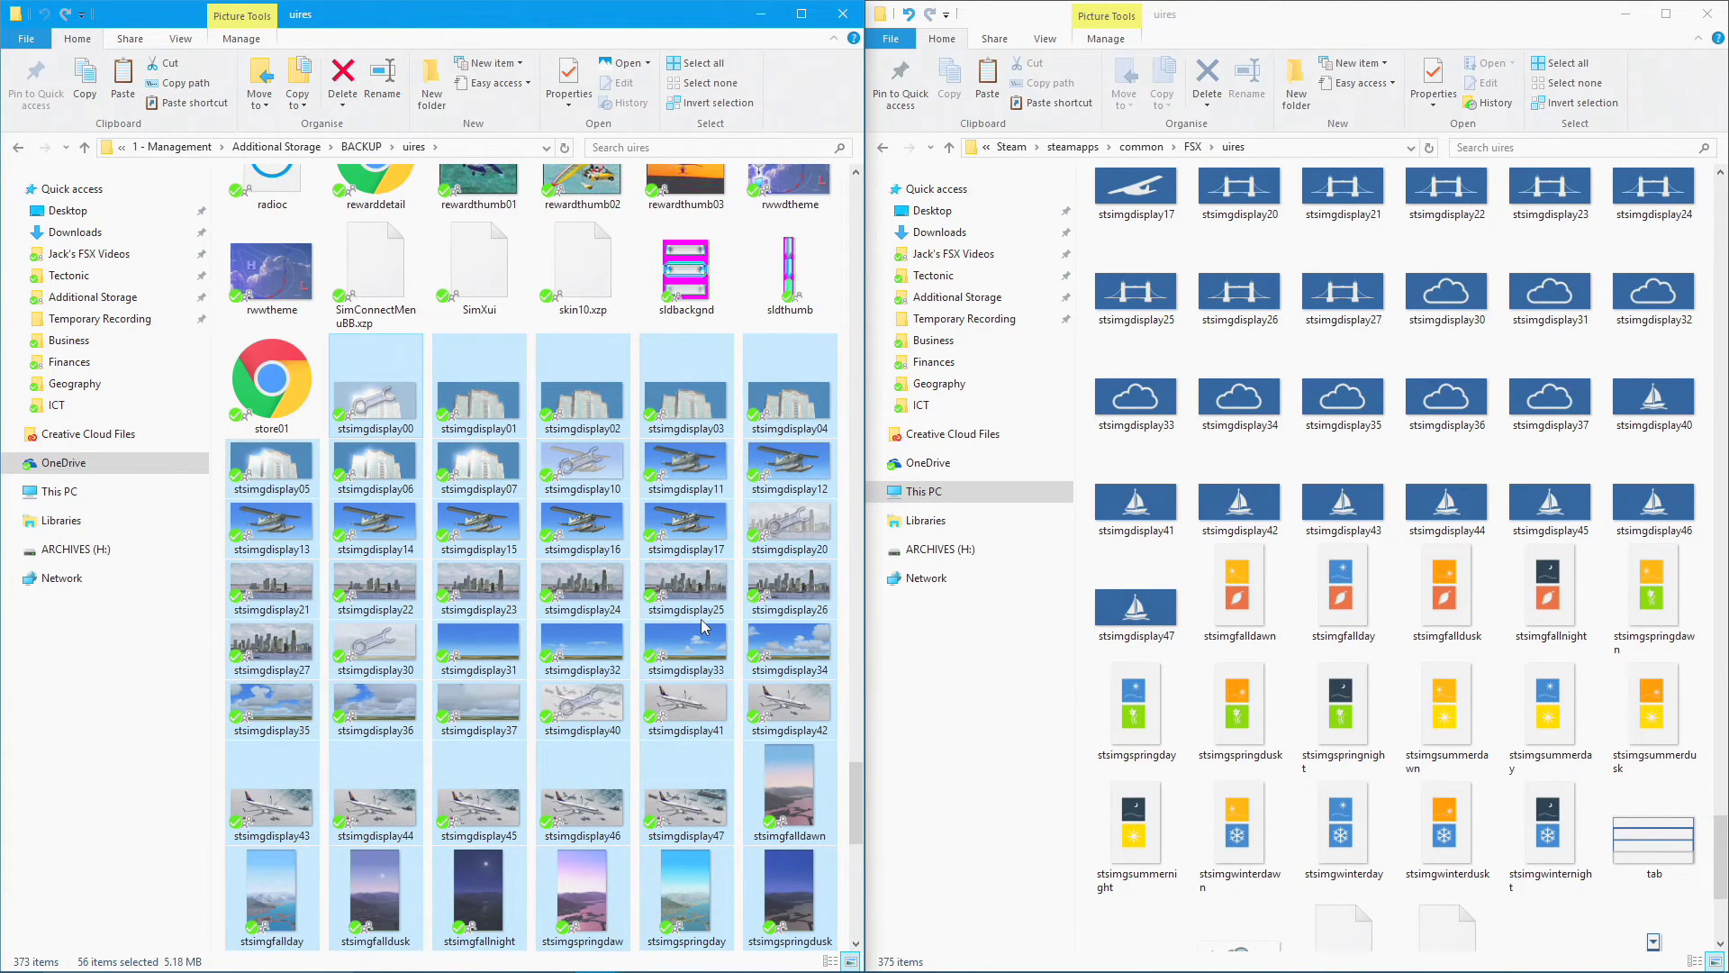
pyautogui.scroll(2, 1135, 594)
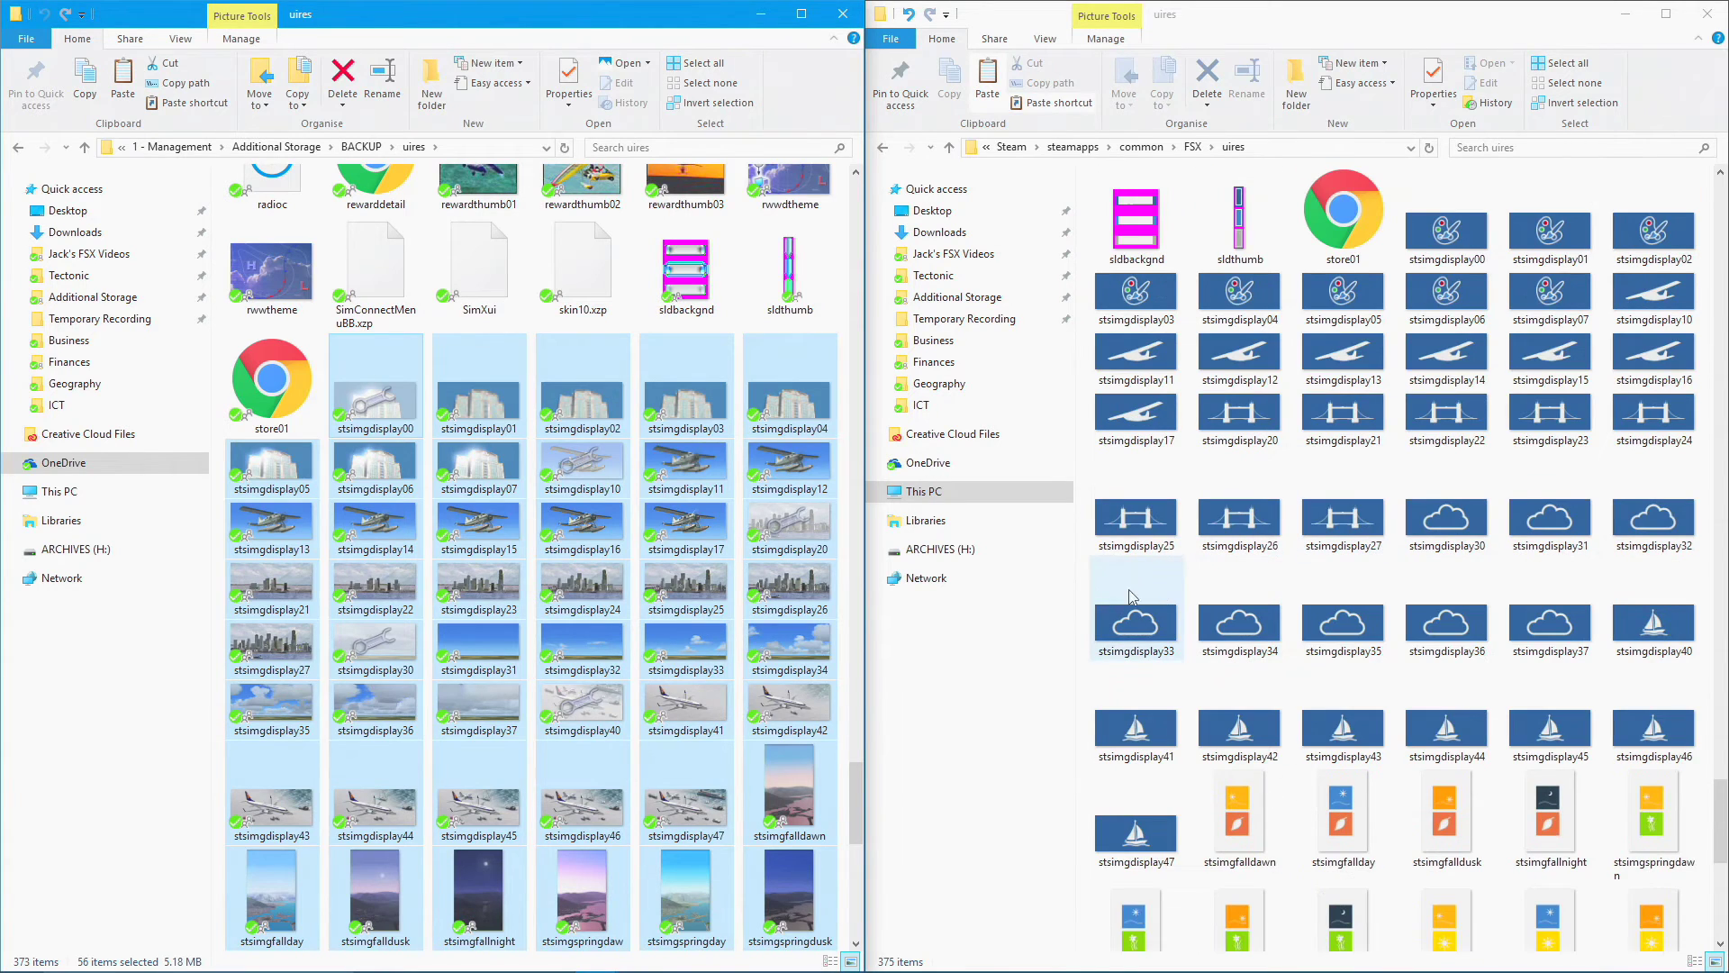
# - Paste them into the game's uires folder, replacing the existing files, then clear both selections
pyautogui.click(1090, 579)
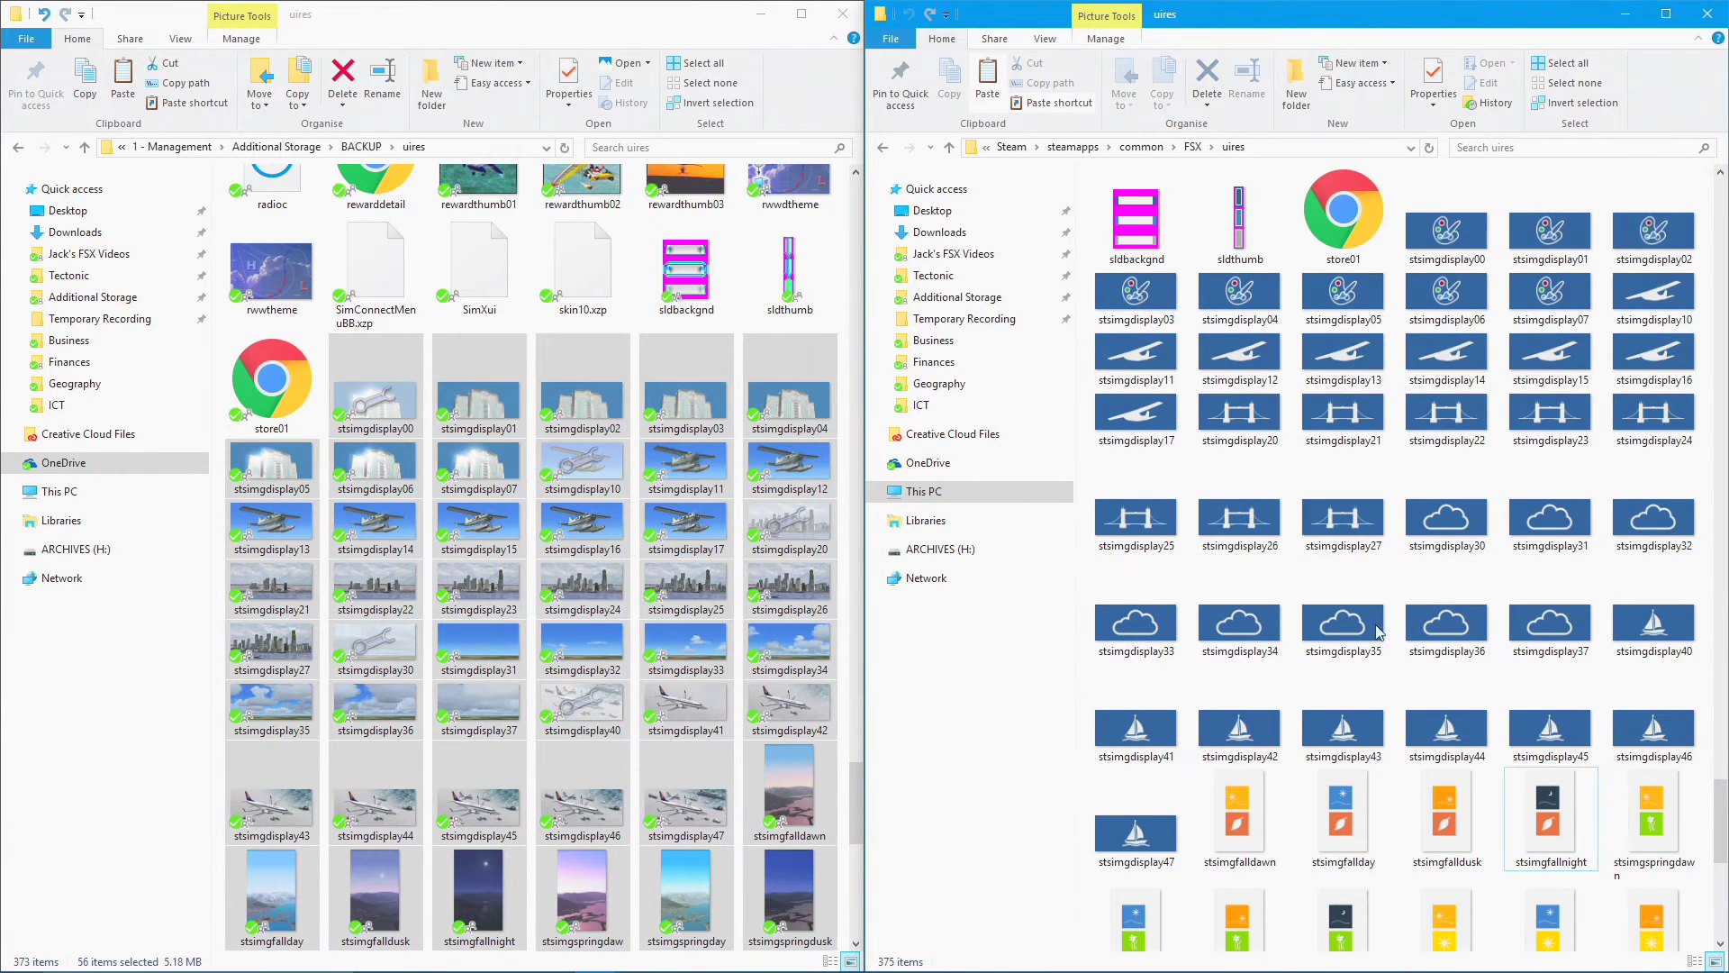
pyautogui.hotkey('ctrl', 'v')
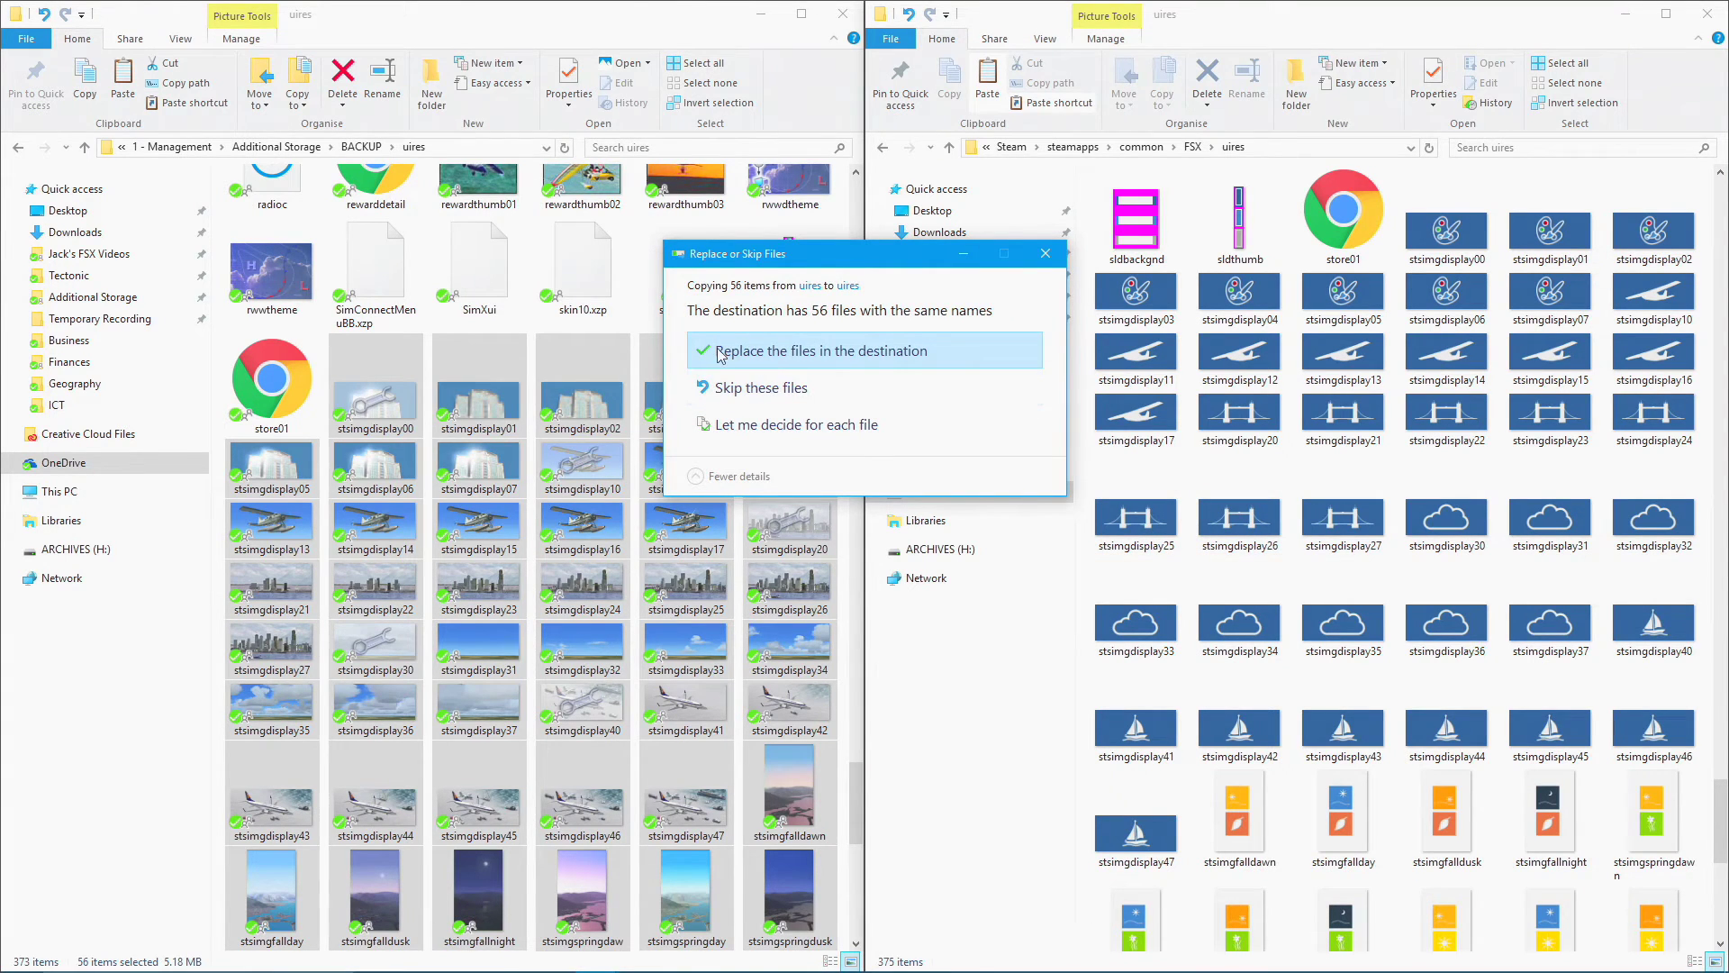
pyautogui.click(889, 363)
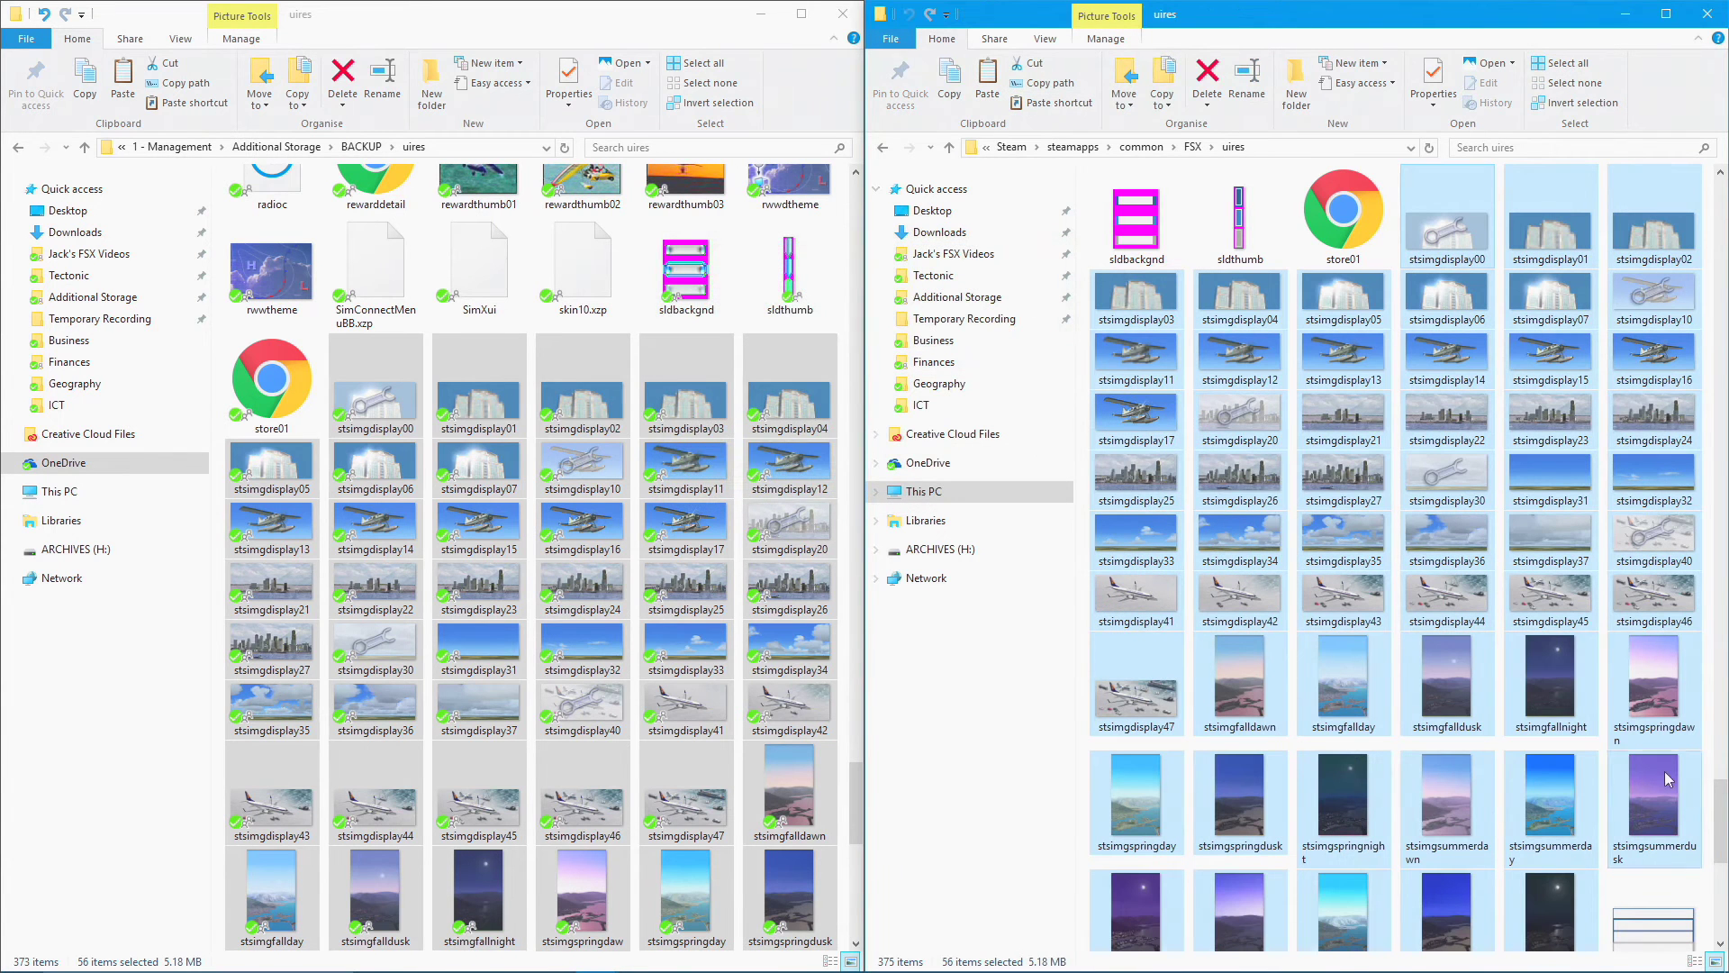
pyautogui.moveTo(1722, 816); pyautogui.dragTo(1723, 833)
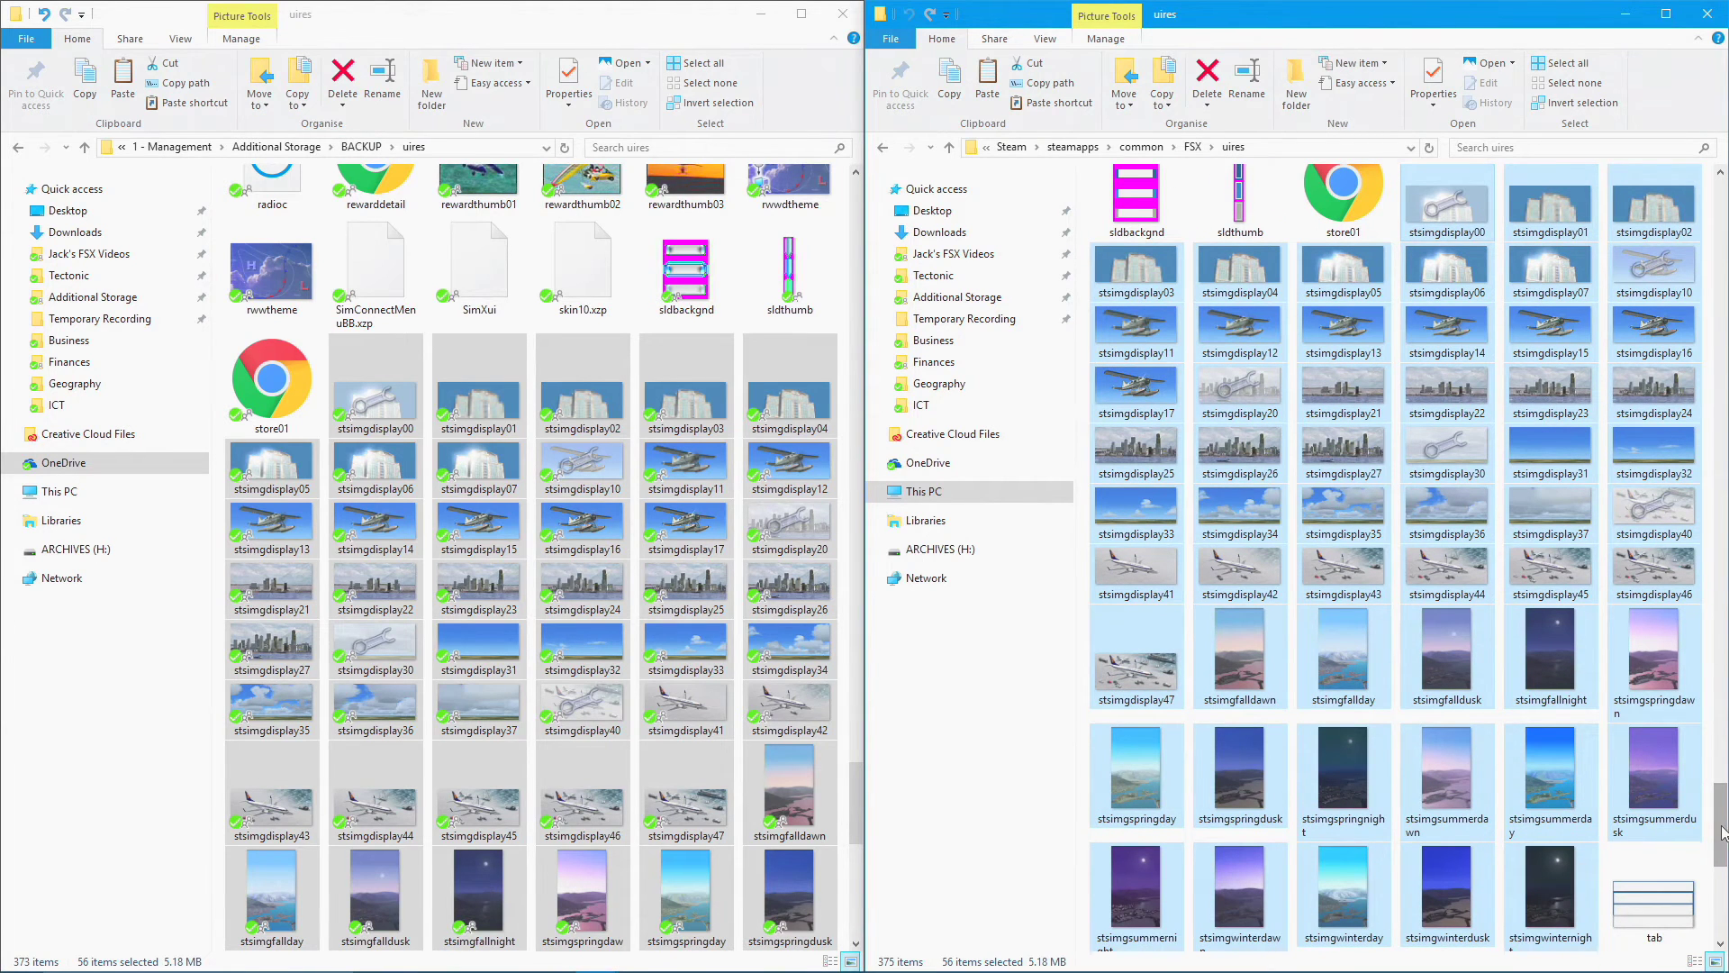
pyautogui.click(1711, 833)
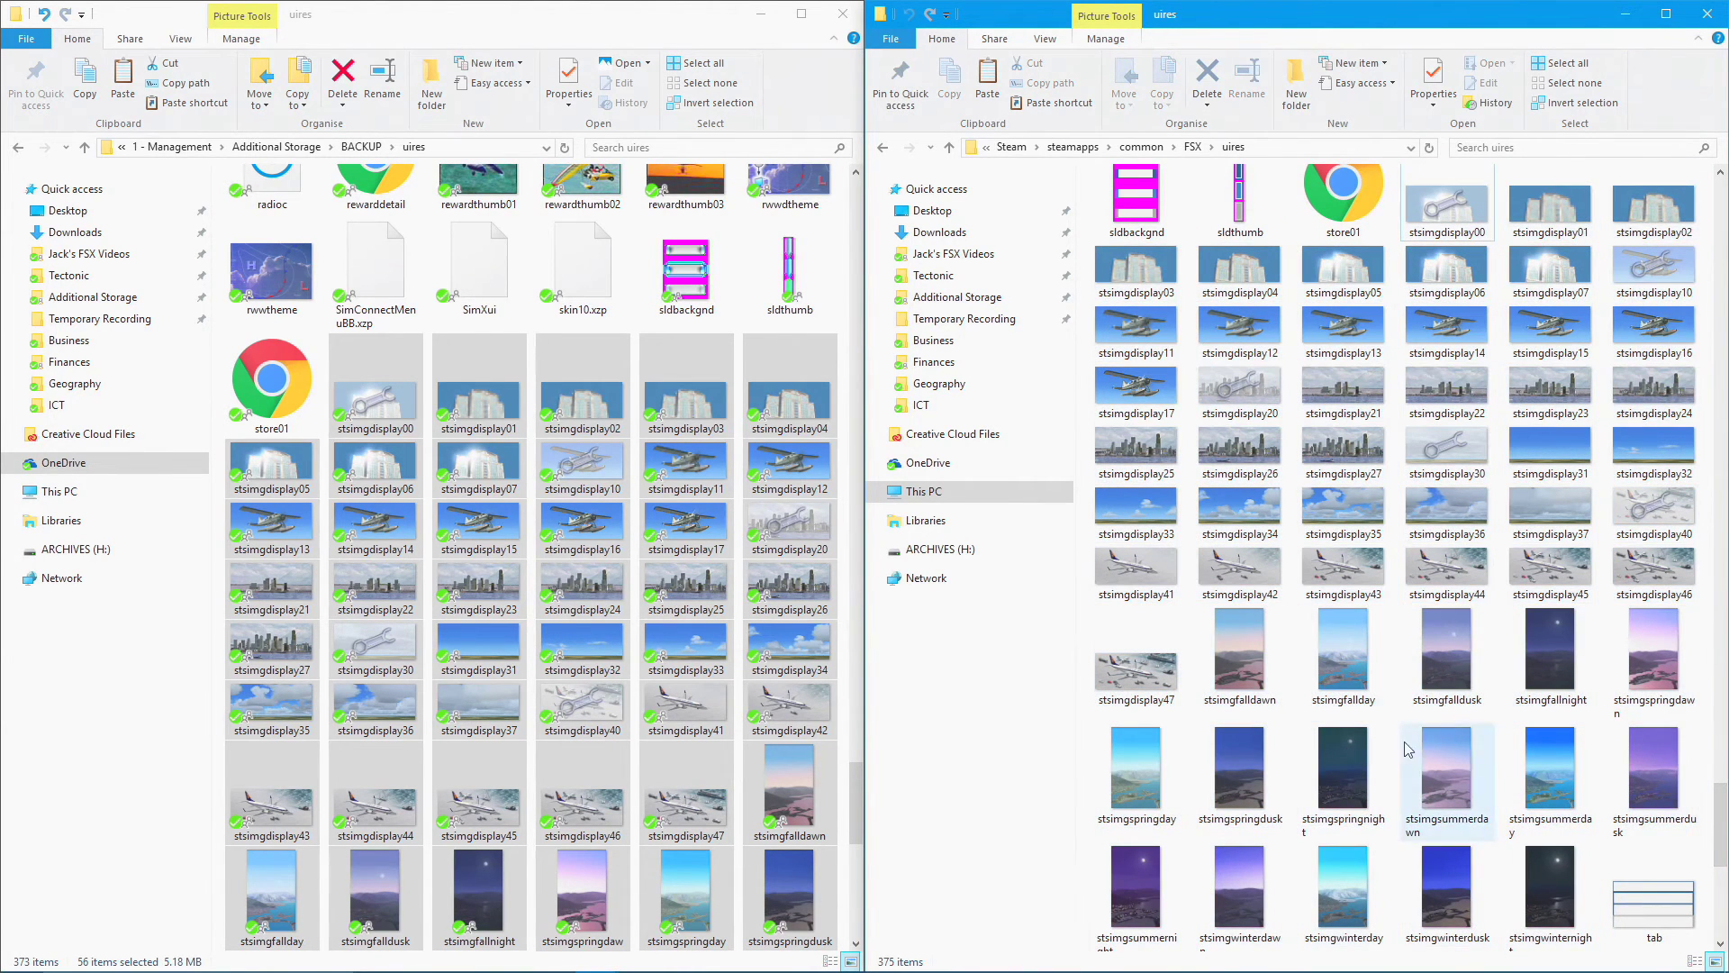
pyautogui.click(846, 810)
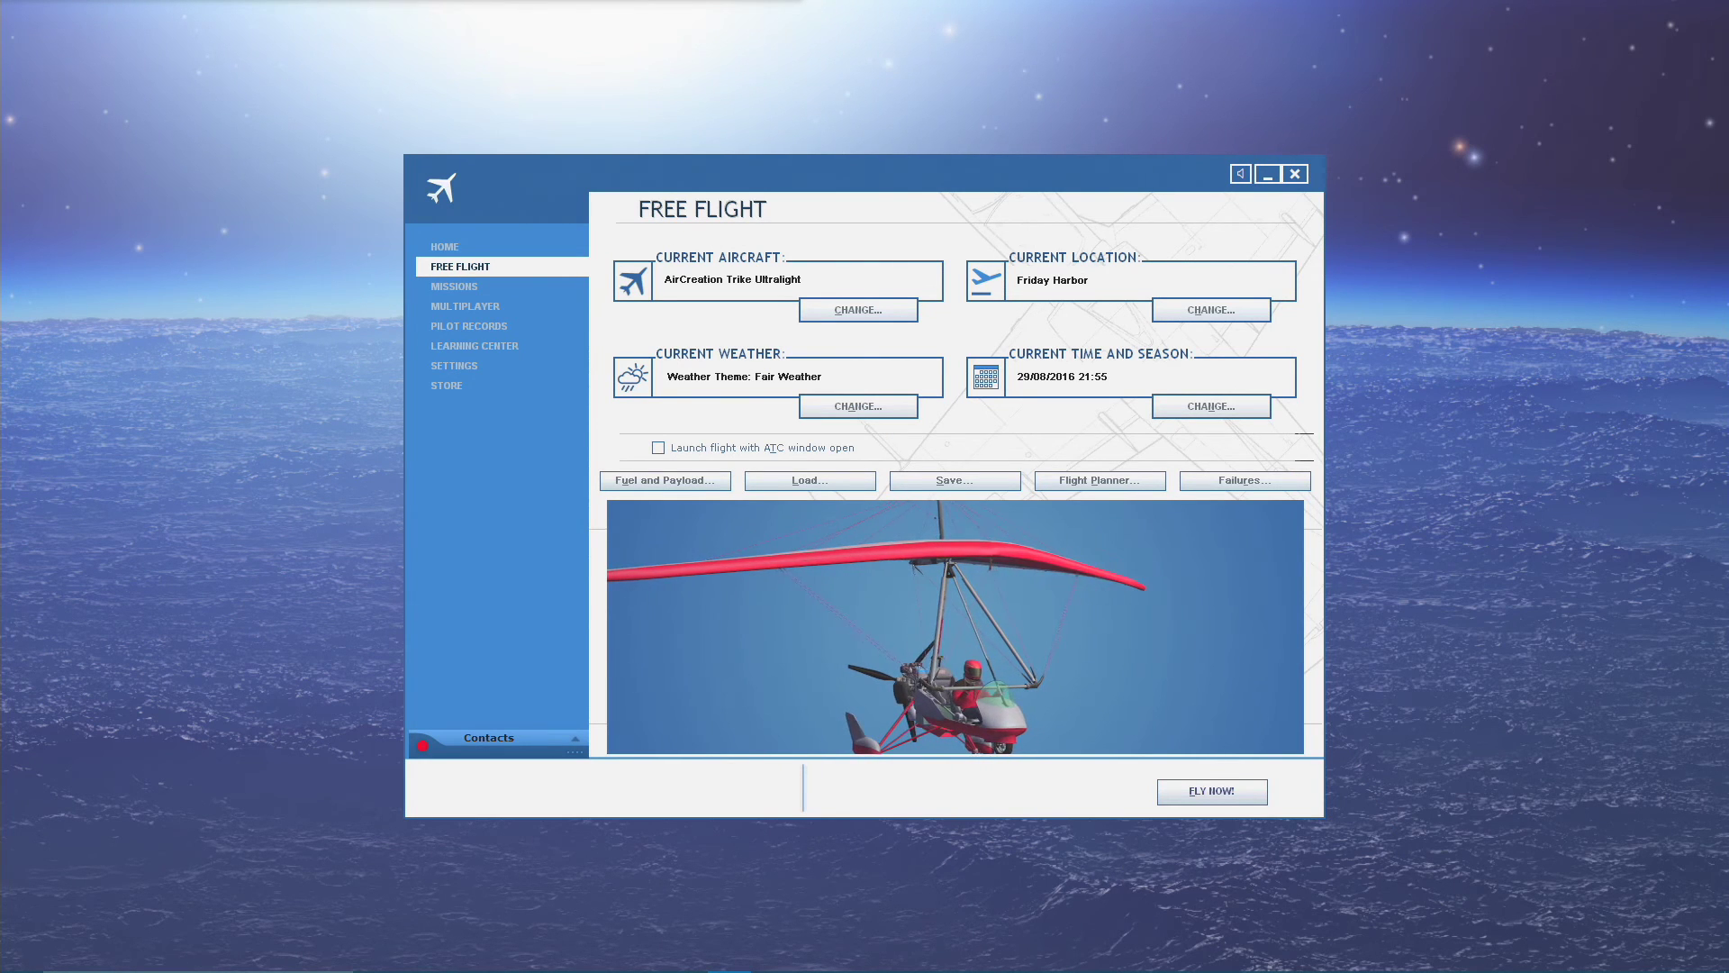
# - Preview the restored photos for Dusk, Dawn and each season, then confirm Spring at Night
pyautogui.click(1217, 406)
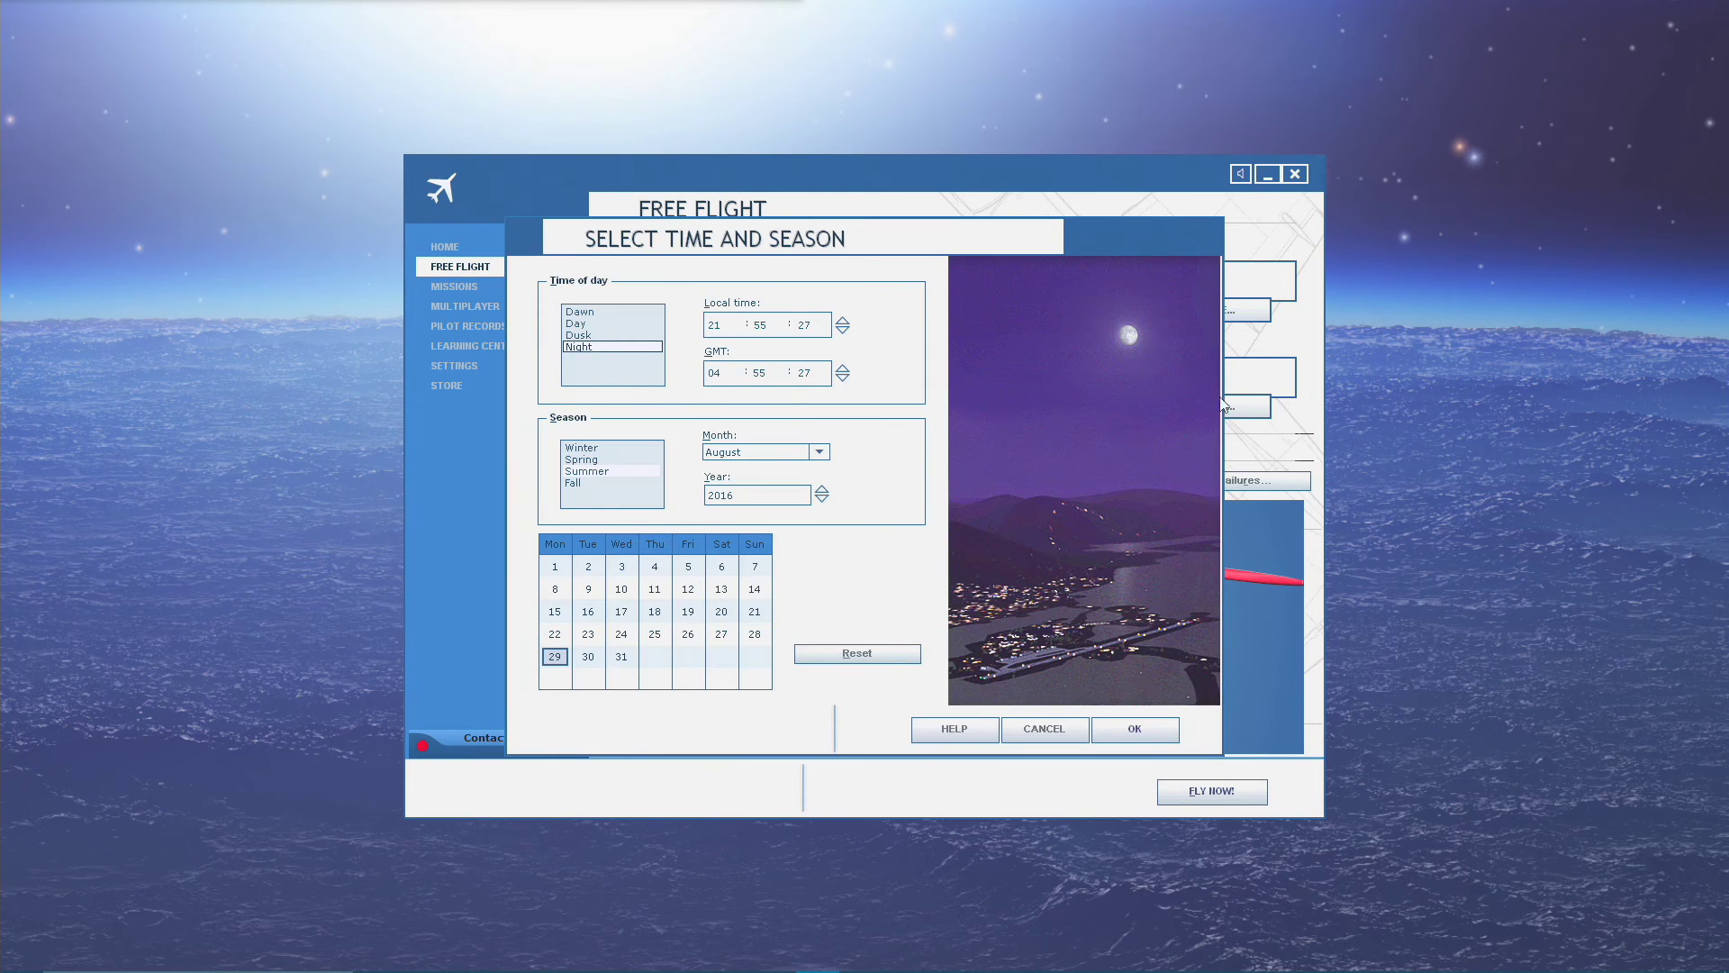
pyautogui.click(579, 334)
pyautogui.click(579, 310)
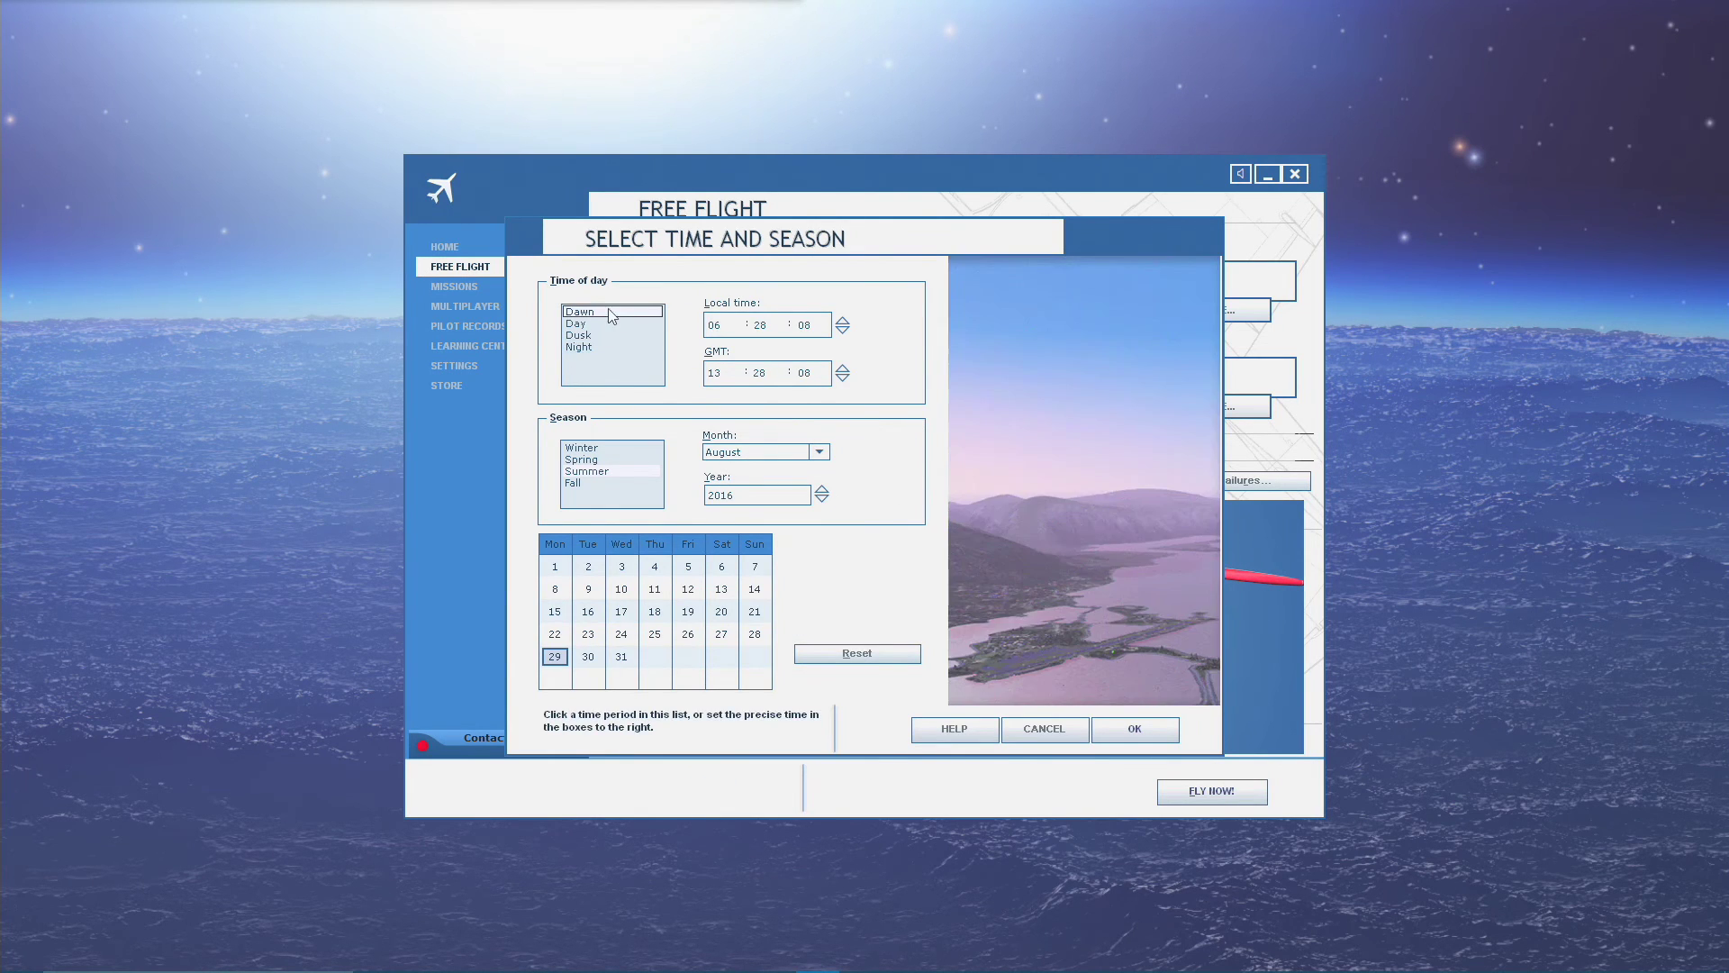
pyautogui.click(613, 464)
pyautogui.click(616, 483)
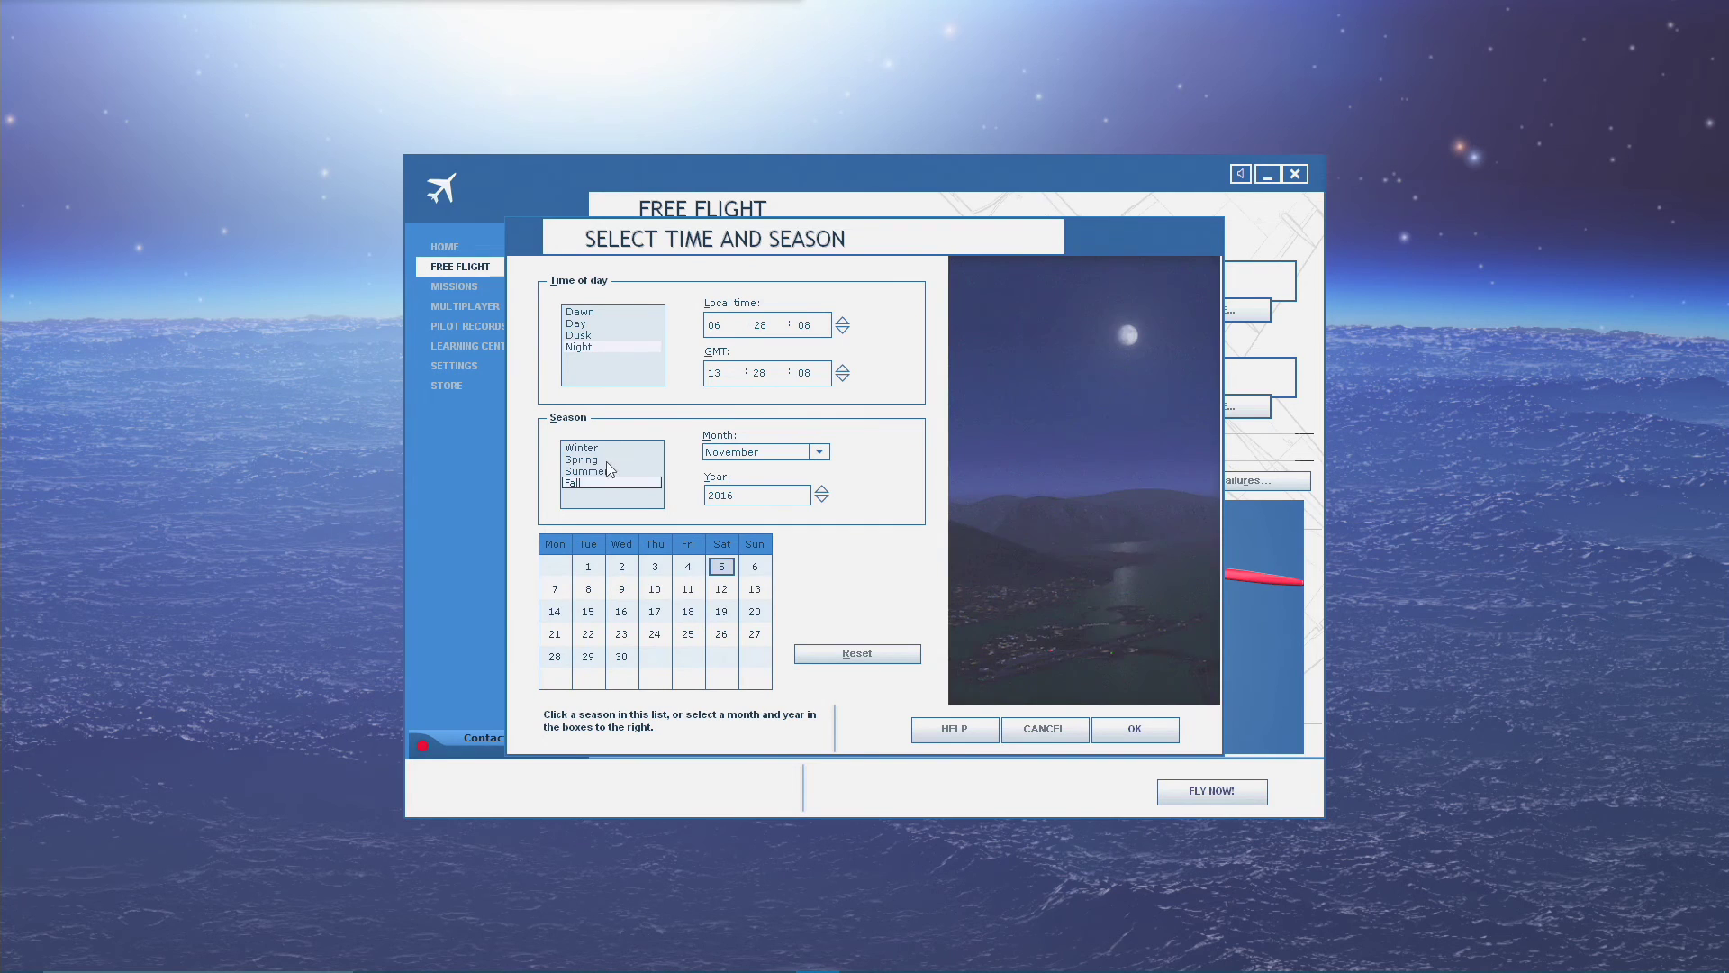
pyautogui.click(612, 459)
pyautogui.click(629, 335)
pyautogui.click(621, 346)
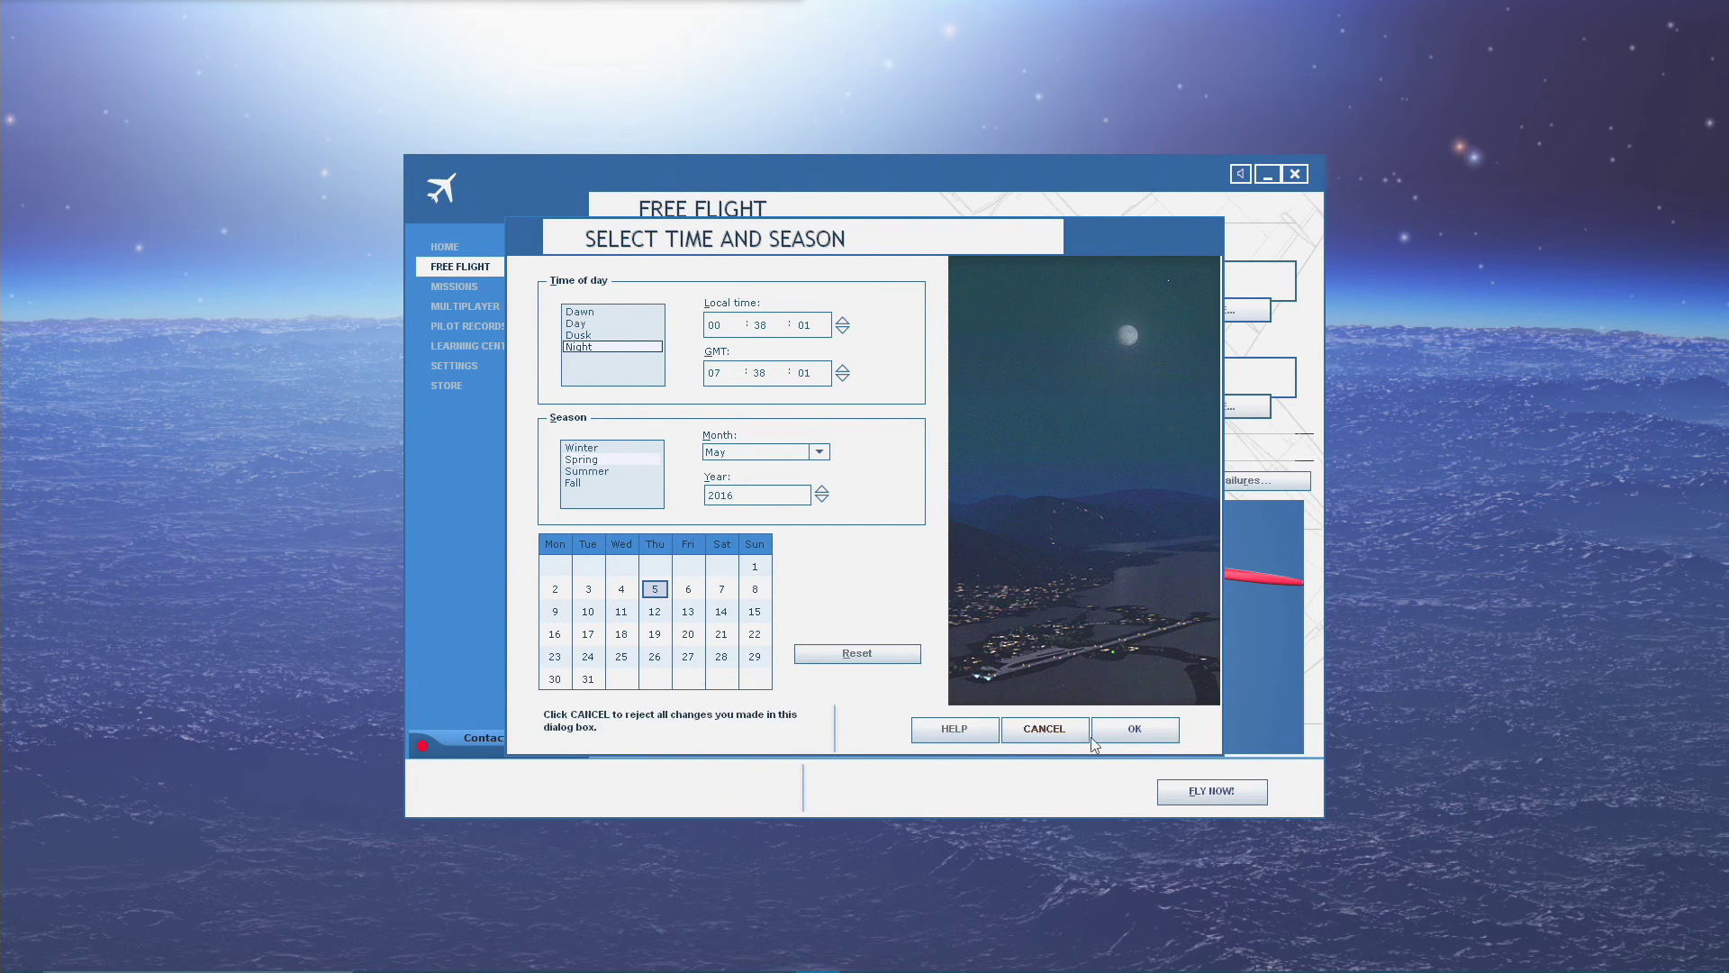
pyautogui.click(1133, 729)
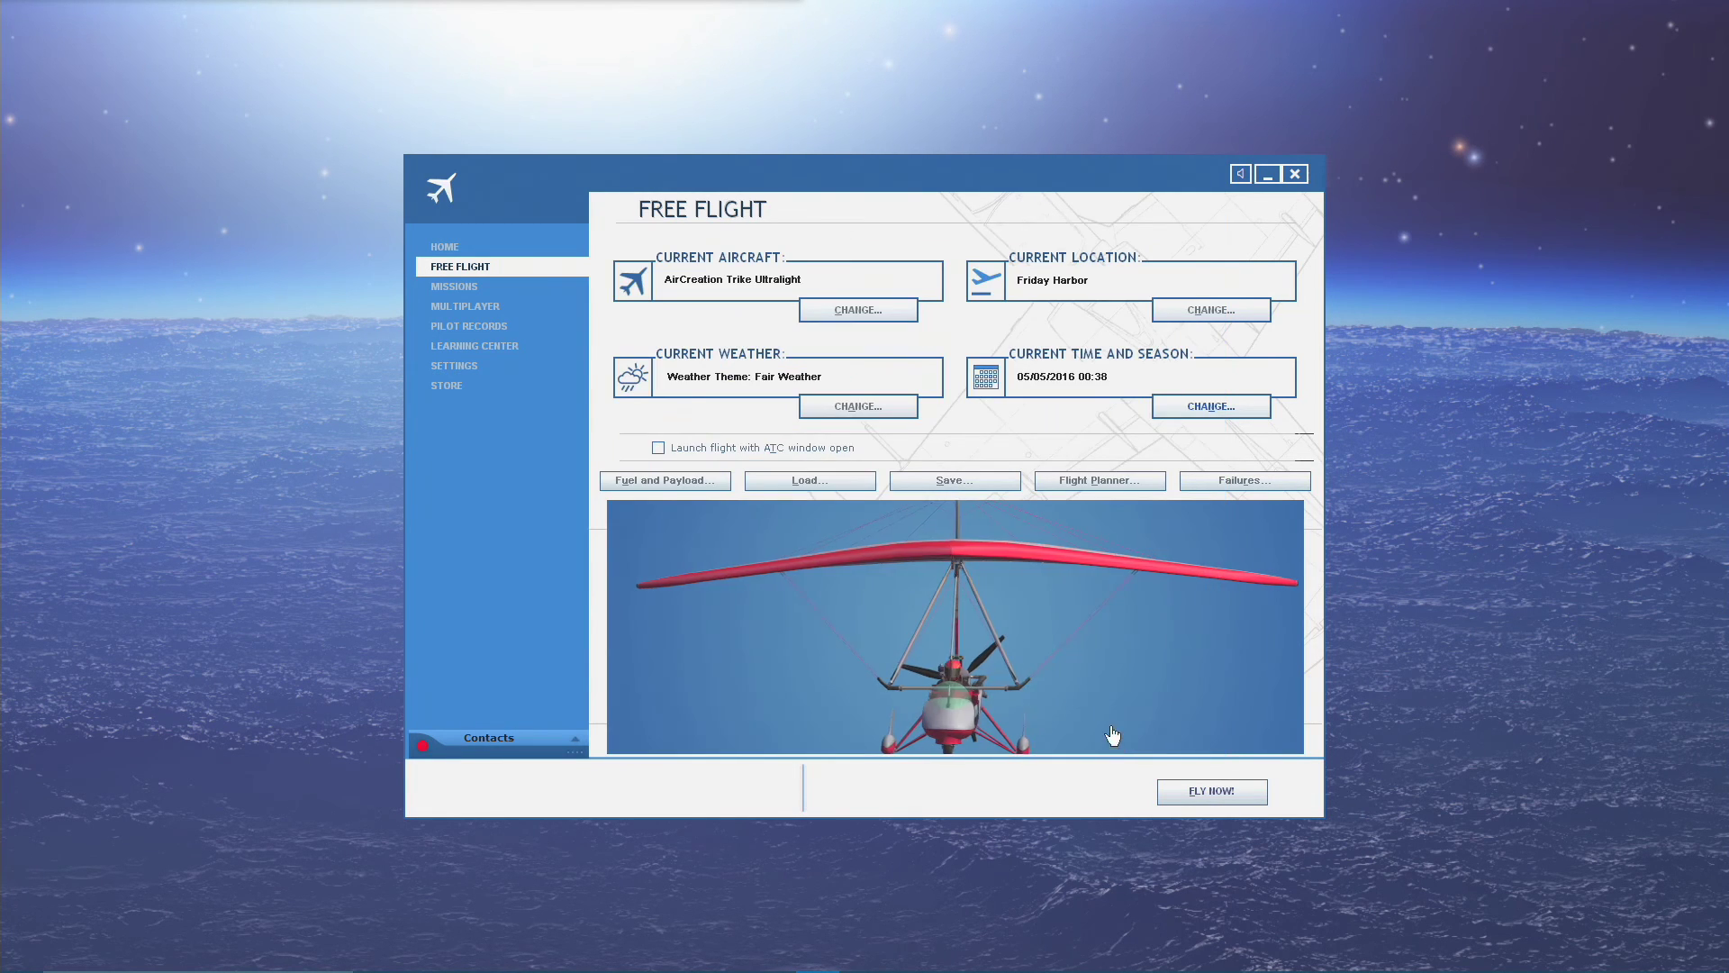
# - Lower Scenery, Weather and Traffic detail to Minimal, keeping Aircraft detail at Ultra High
pyautogui.click(467, 369)
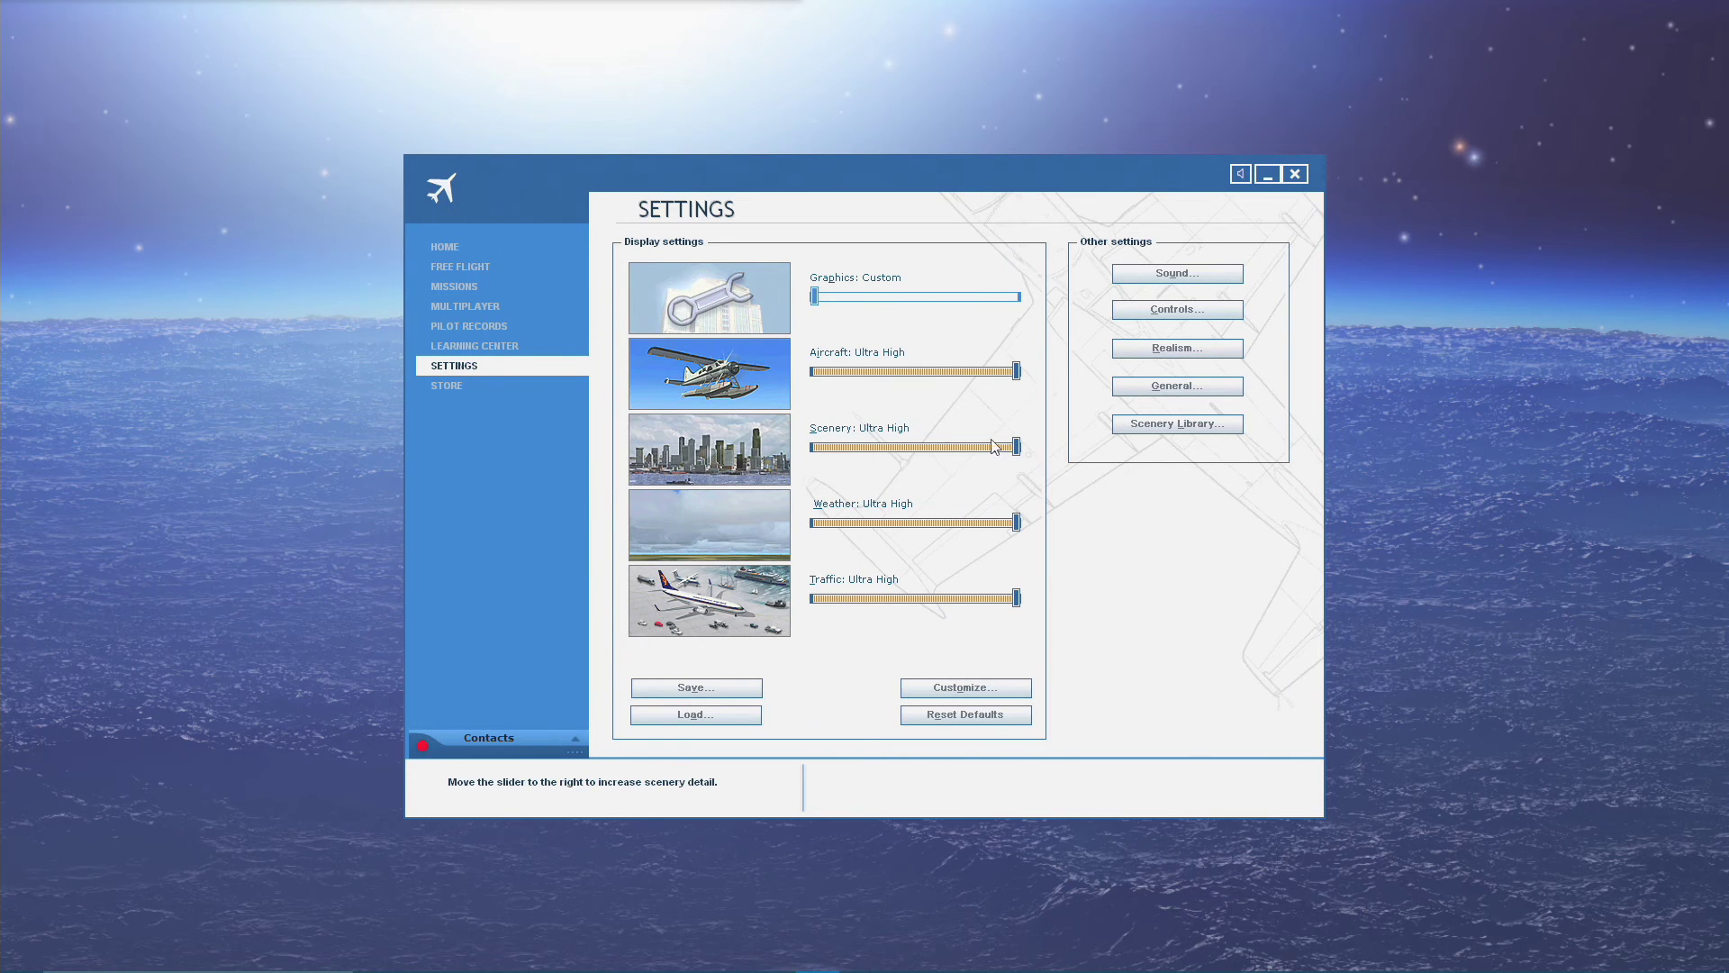
pyautogui.moveTo(994, 446); pyautogui.dragTo(843, 448)
pyautogui.moveTo(870, 523); pyautogui.dragTo(930, 531)
pyautogui.moveTo(1017, 598); pyautogui.dragTo(839, 614)
pyautogui.click(849, 523)
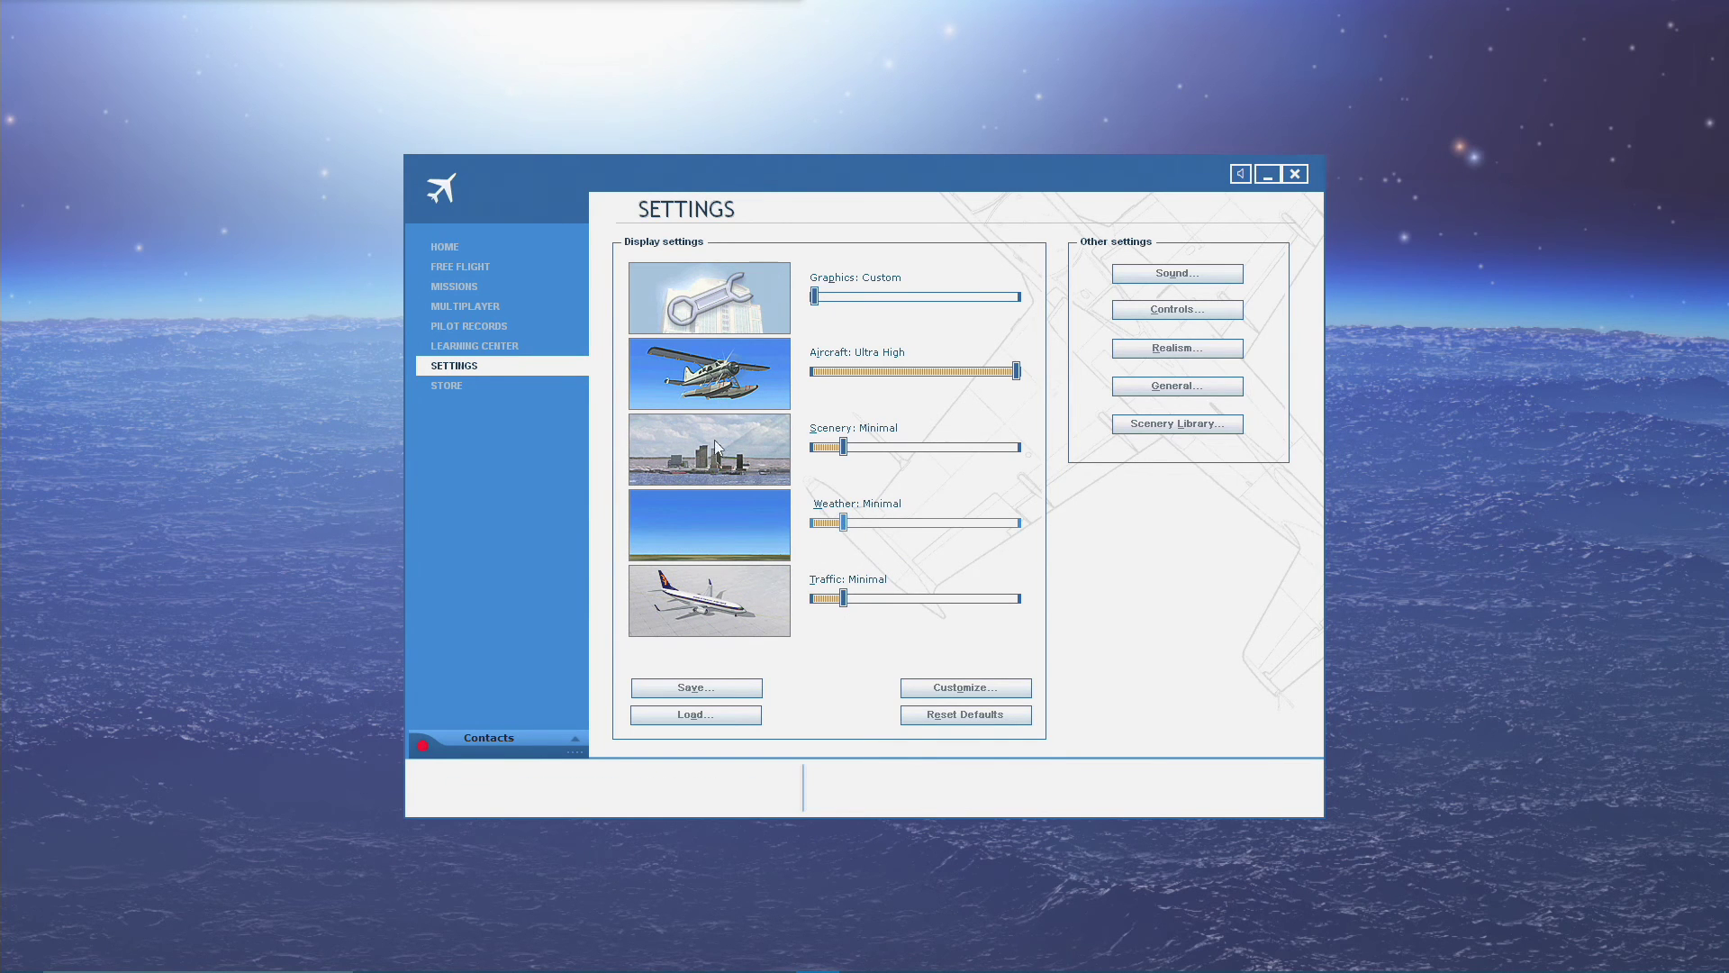
pyautogui.moveTo(986, 377)
pyautogui.mouseDown()
pyautogui.moveTo(822, 378)
pyautogui.moveTo(1007, 387)
pyautogui.mouseUp()
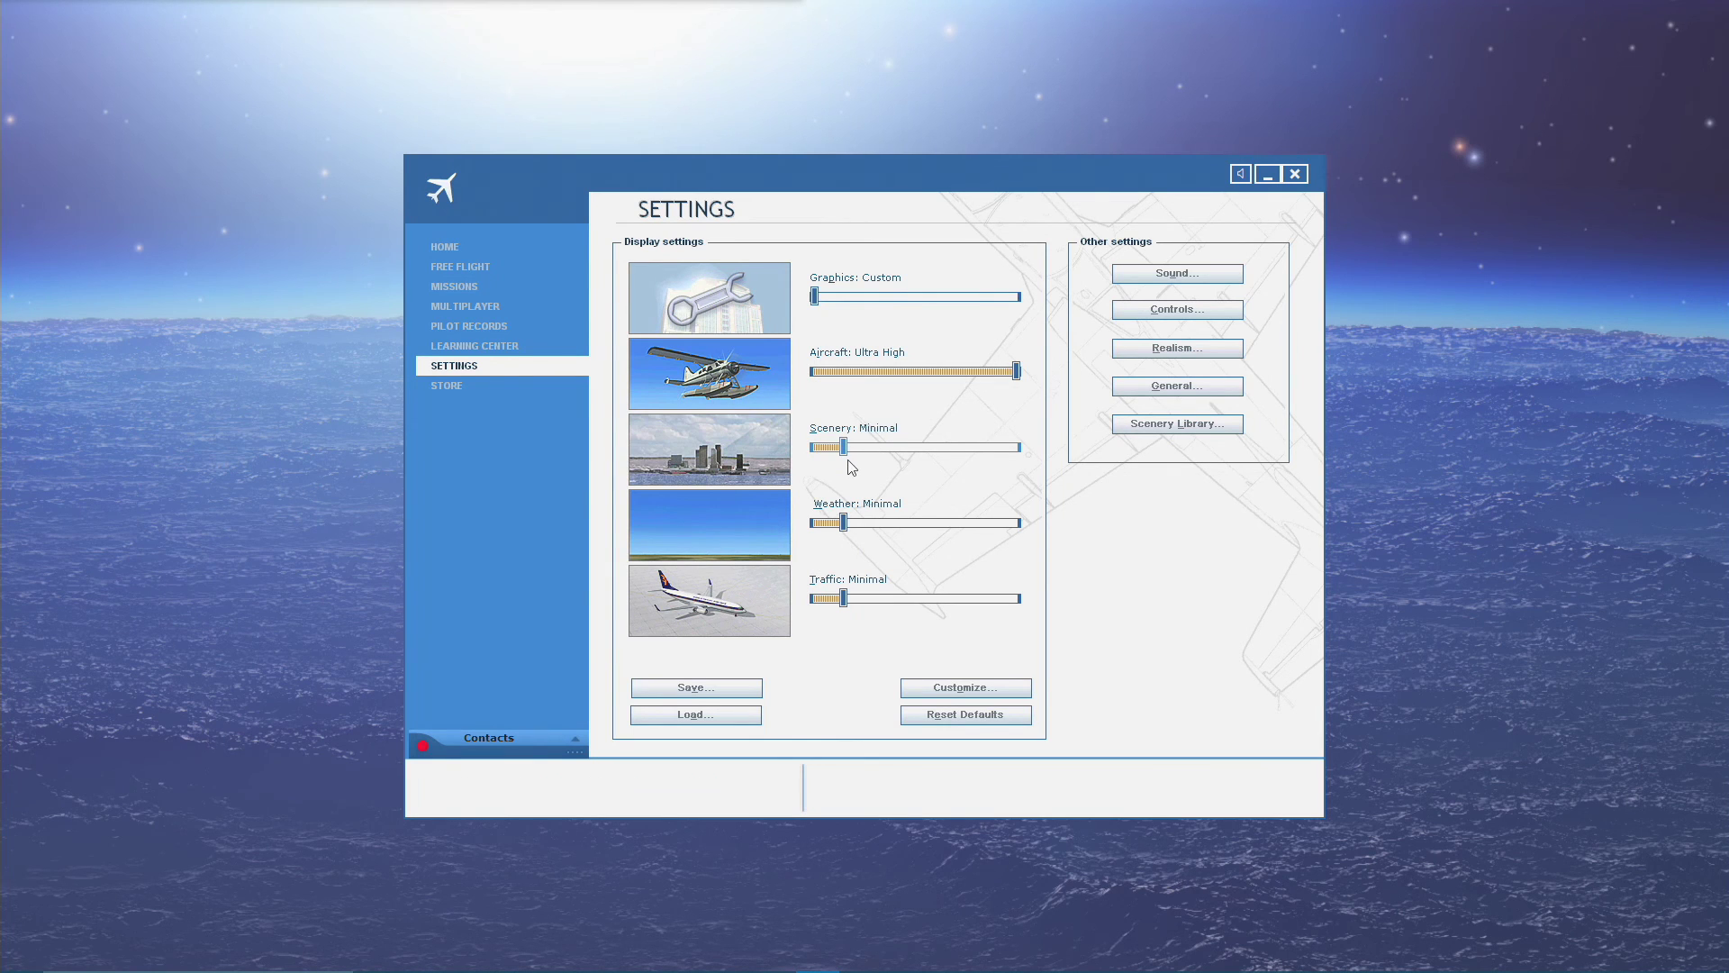
# - Return to the Free Flight page showing the AirCreation Trike Ultralight at Friday Harbor, 05/05/2016 00:38
pyautogui.click(502, 267)
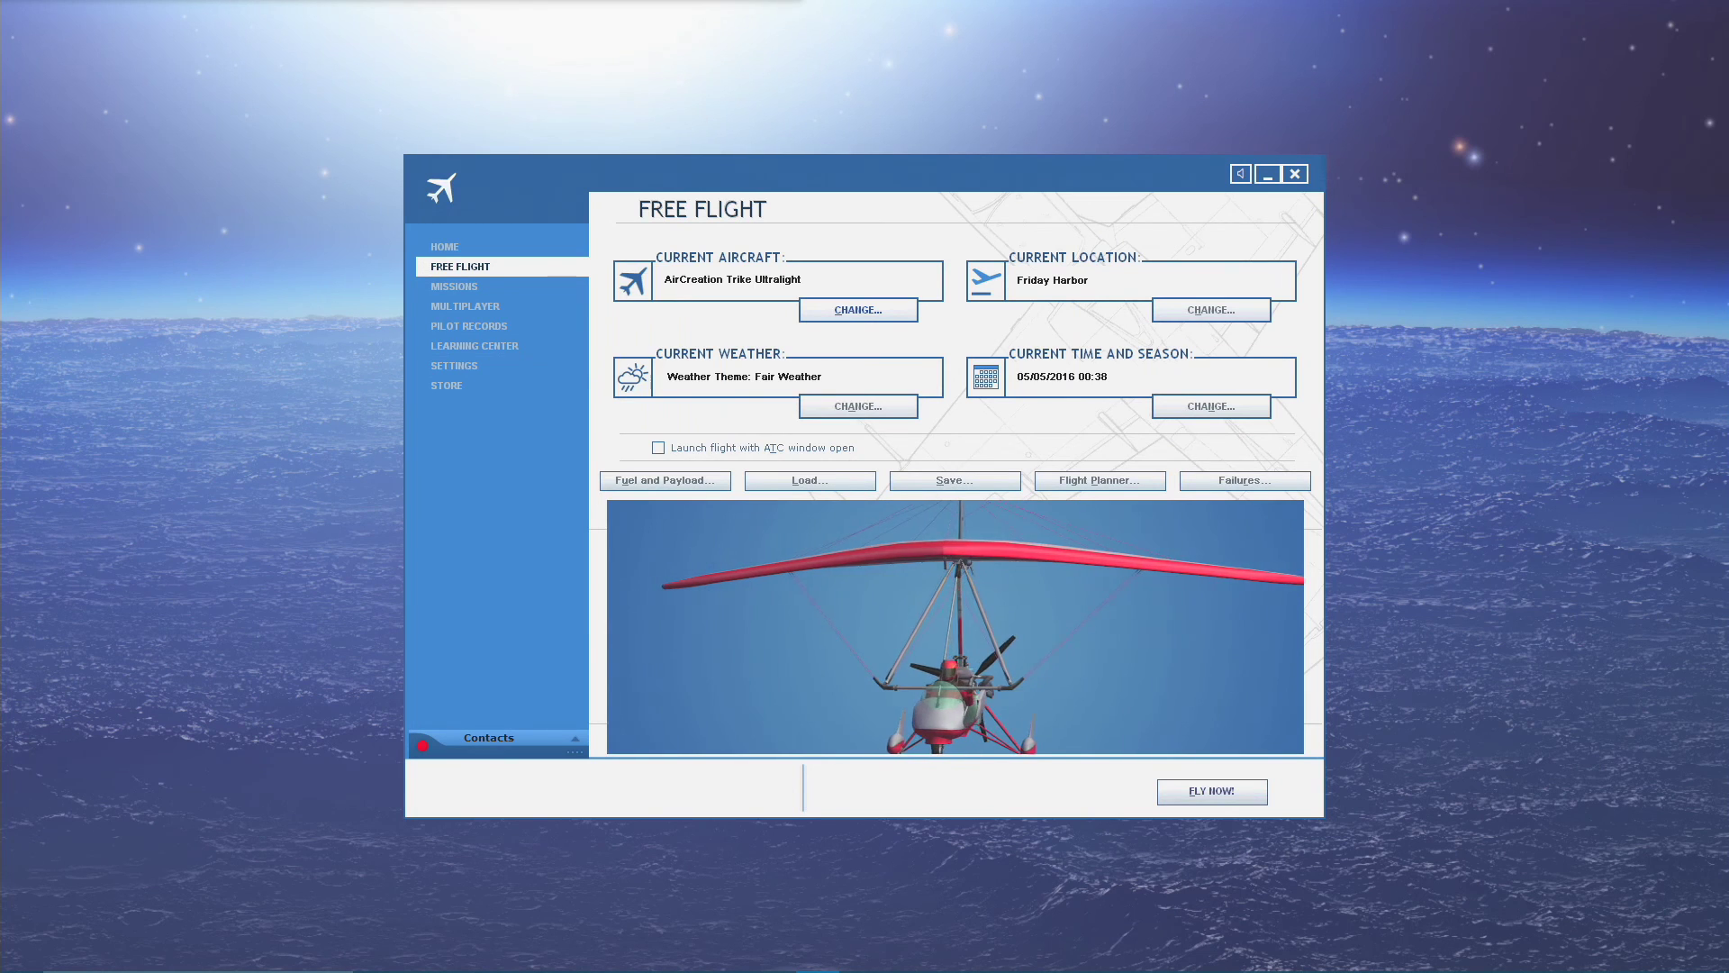